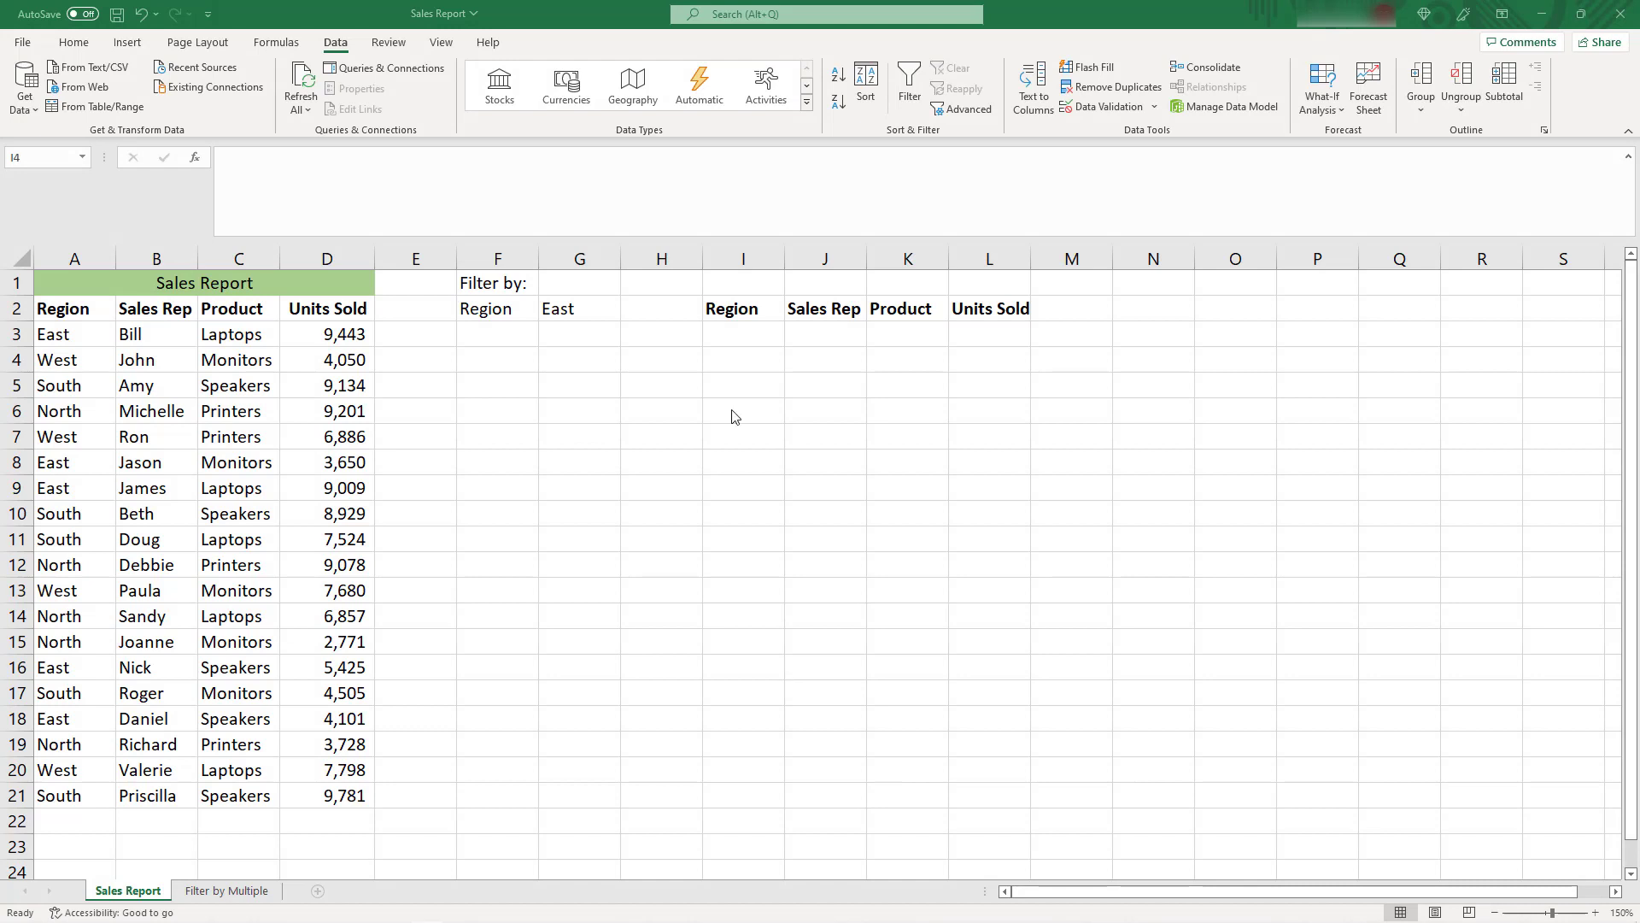
Enter =FILTER(A3:D21, A3:A21=G2, "") in cell I3 to extract the sales rows matching the chosen region
left_click(733, 339)
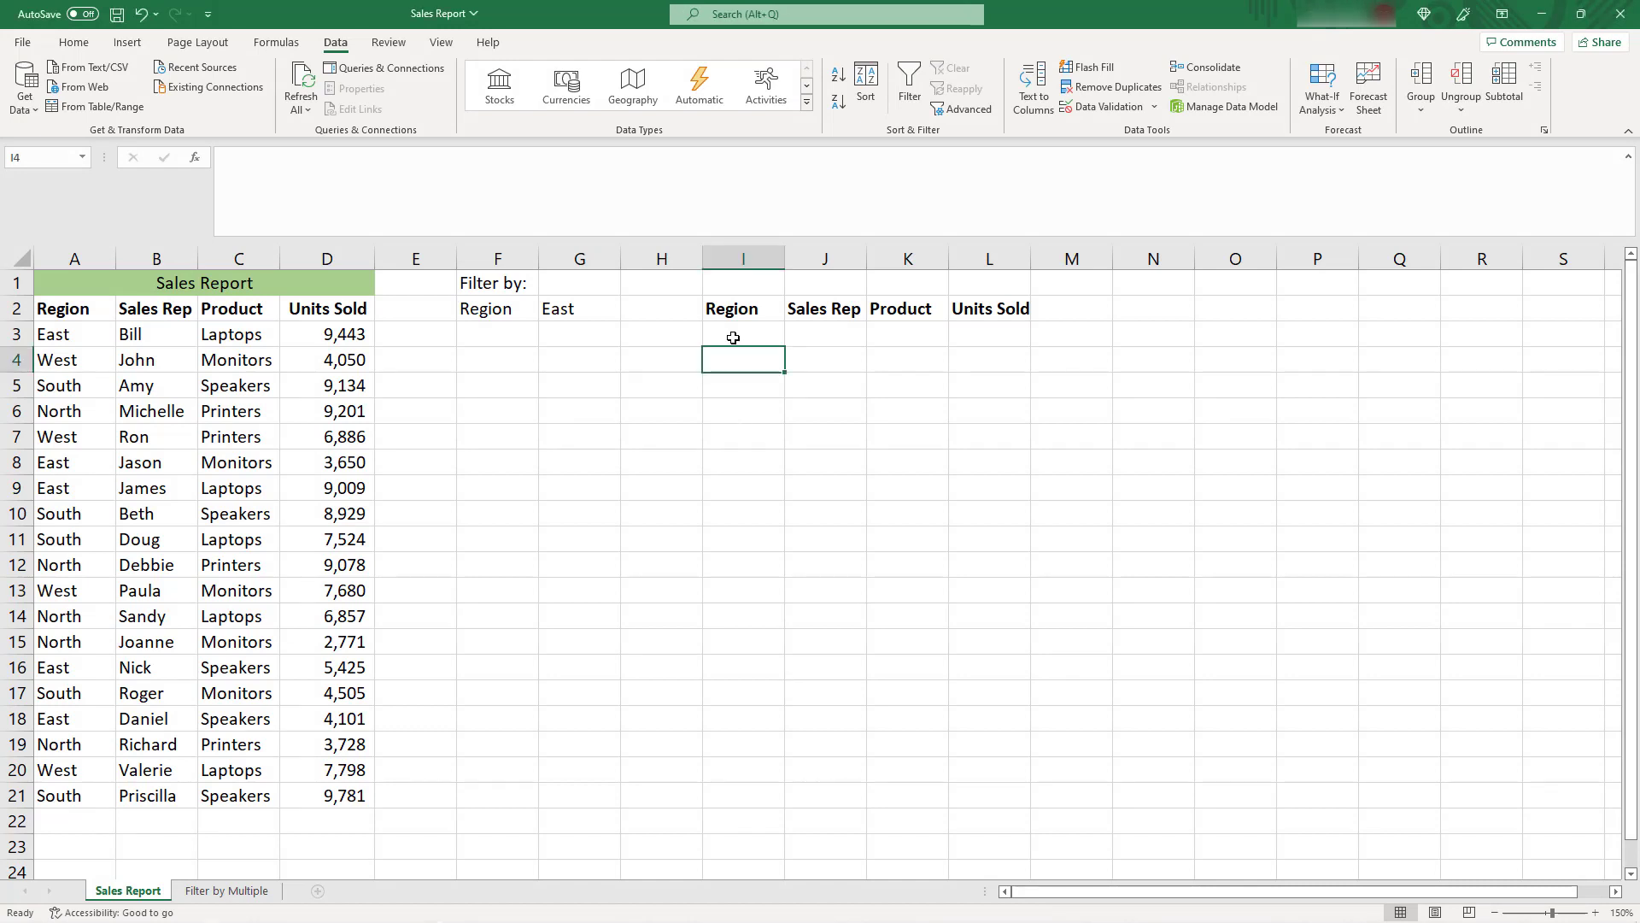
left_click(733, 335)
type("=")
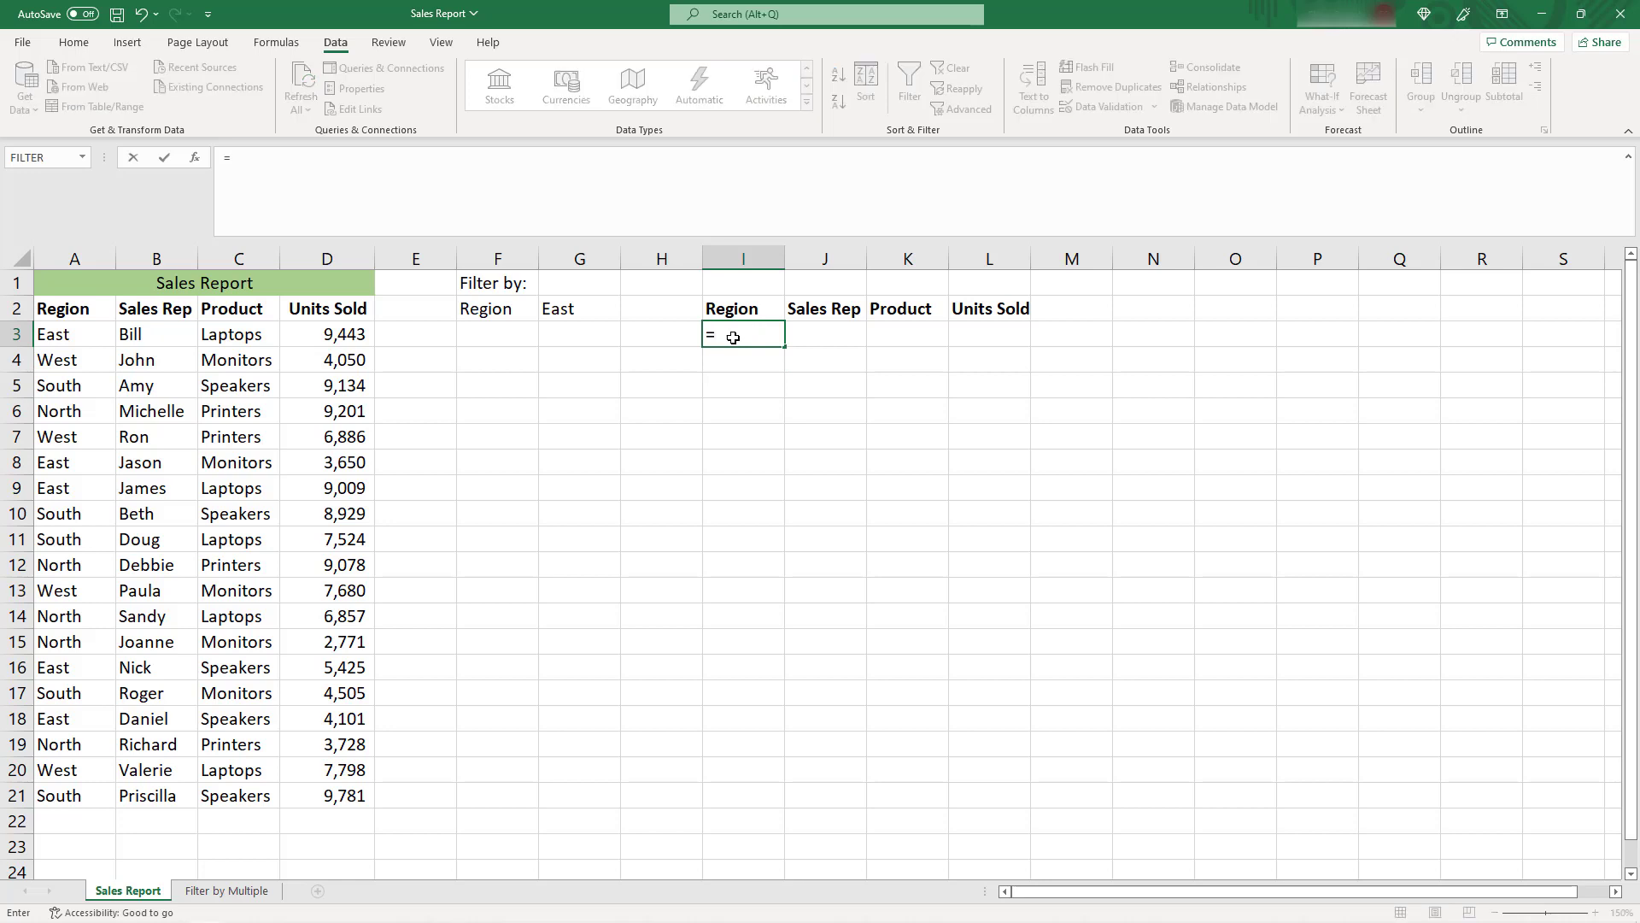
type("FILTER")
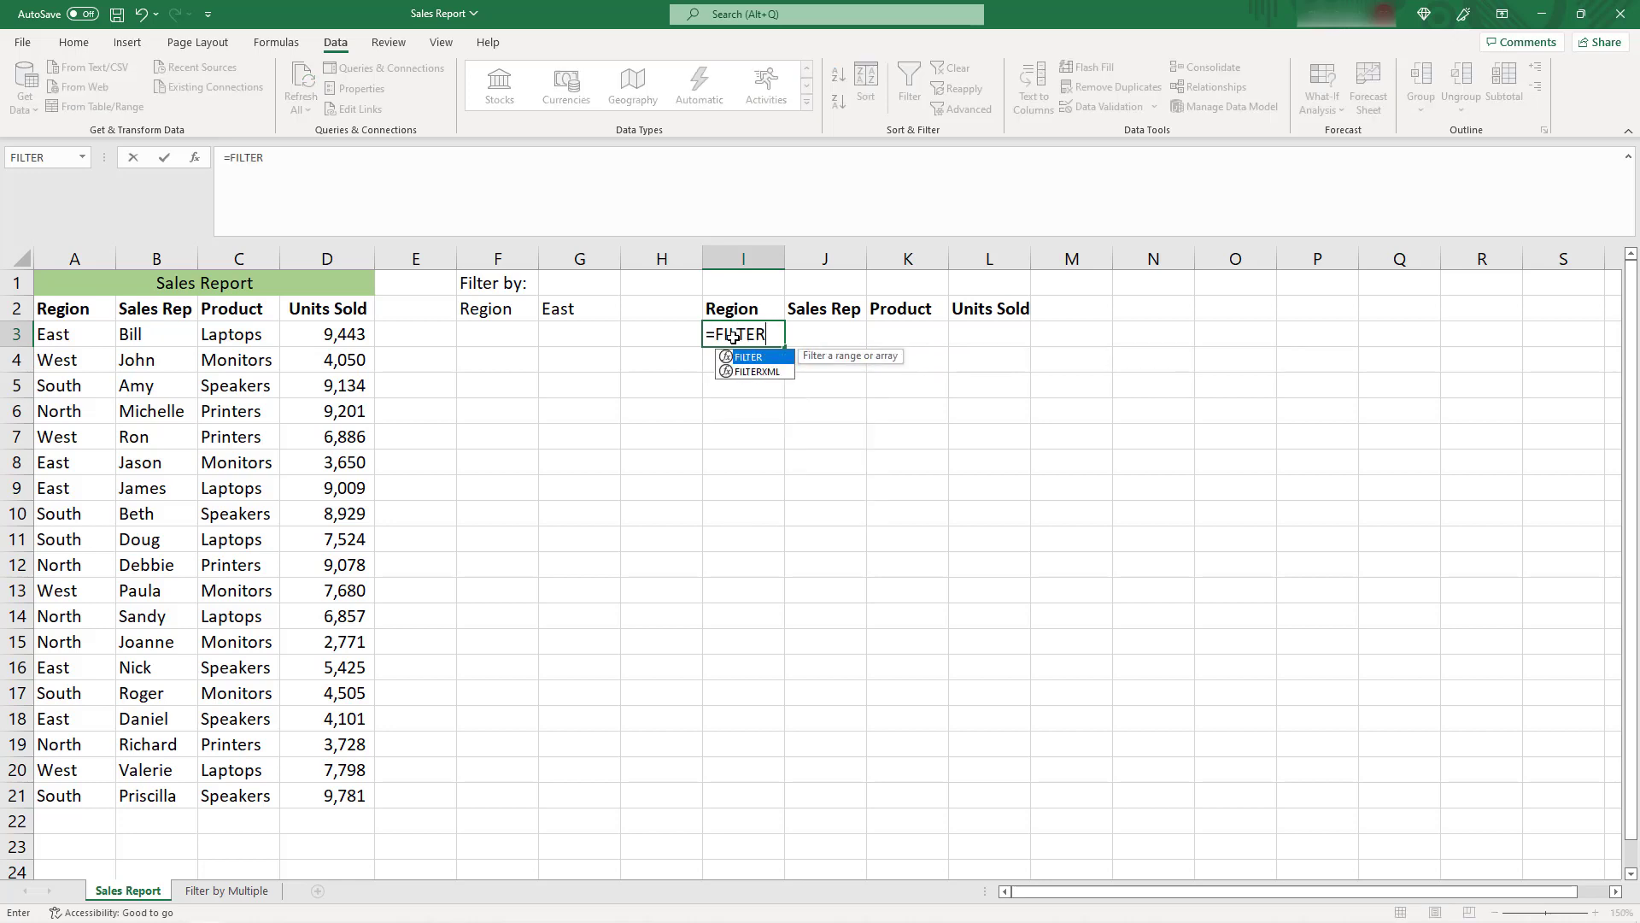
type("(")
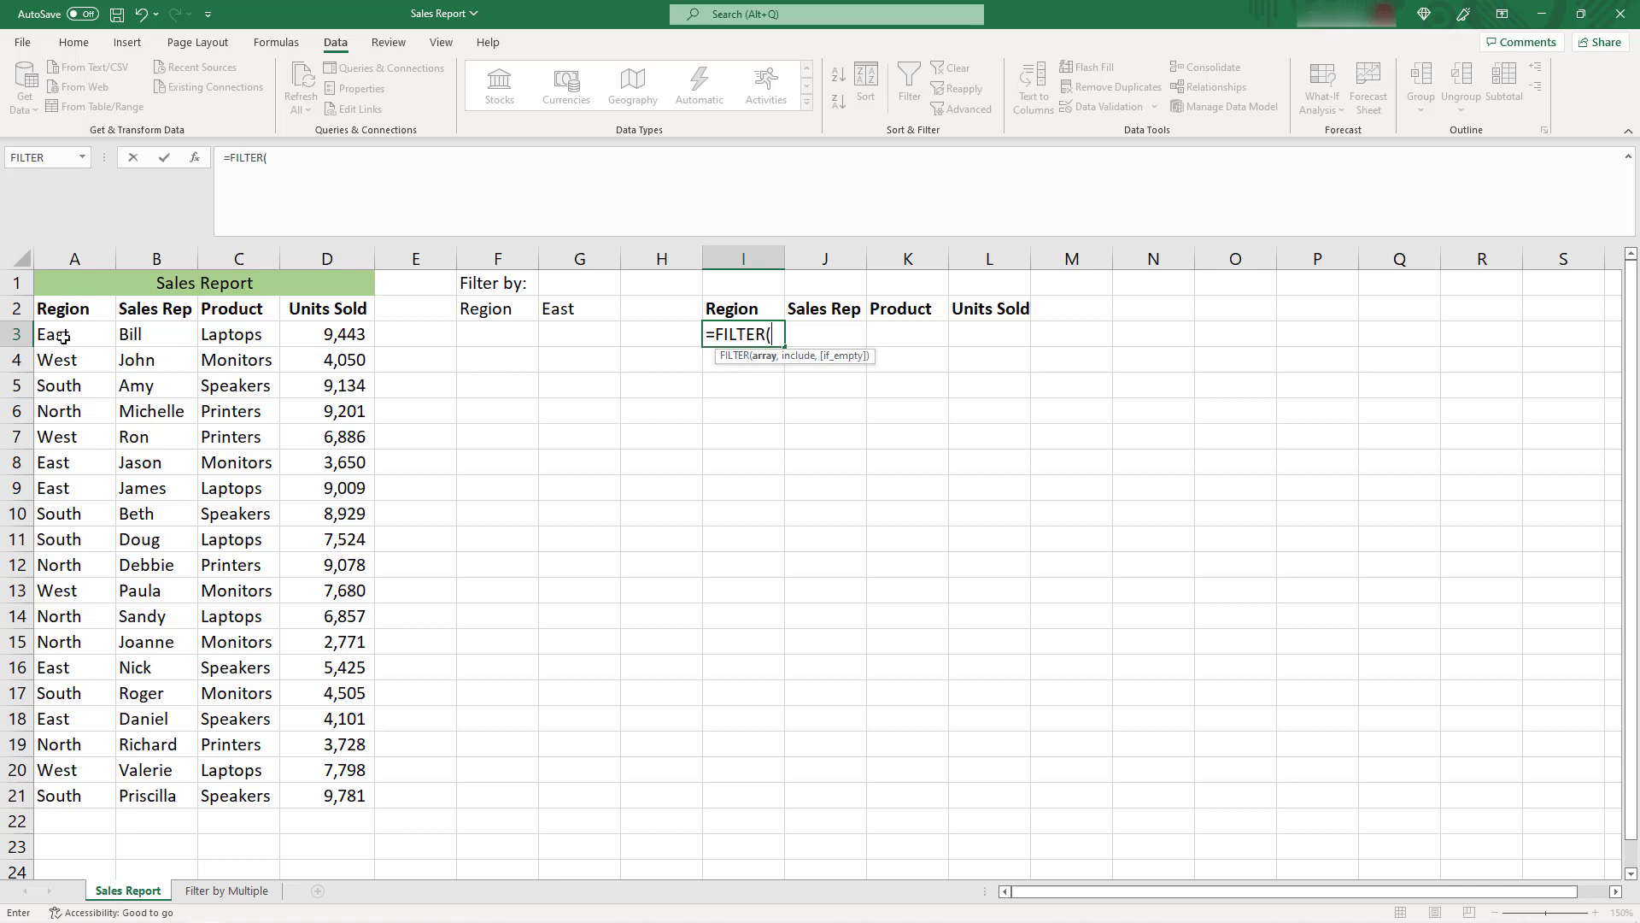
left_click_drag(63, 336, 318, 793)
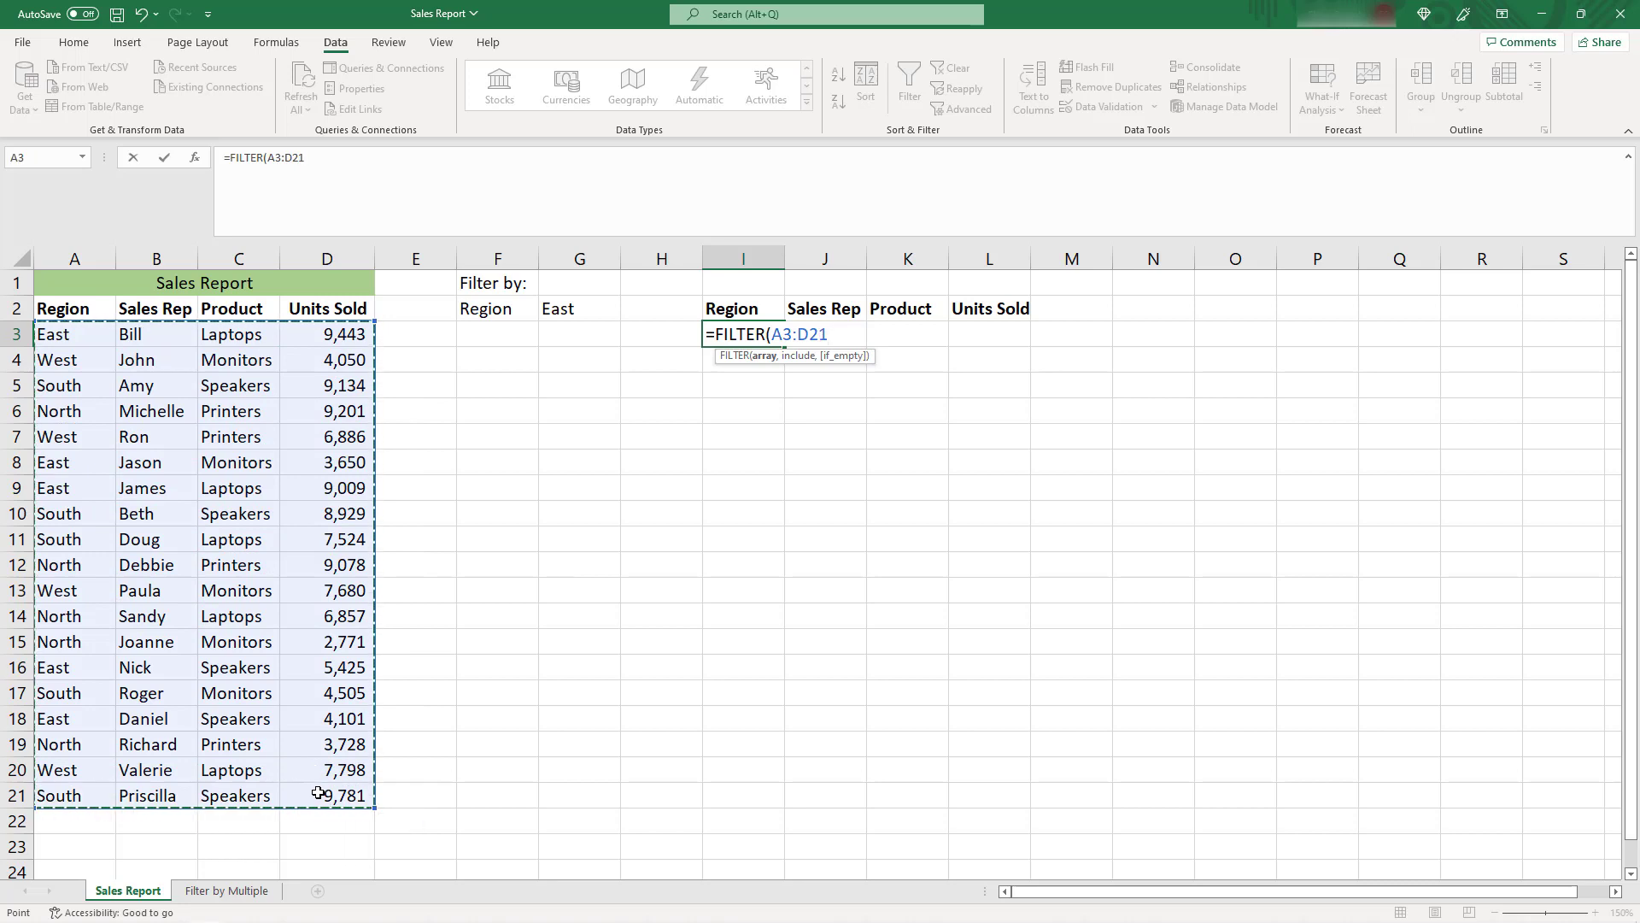
type(",")
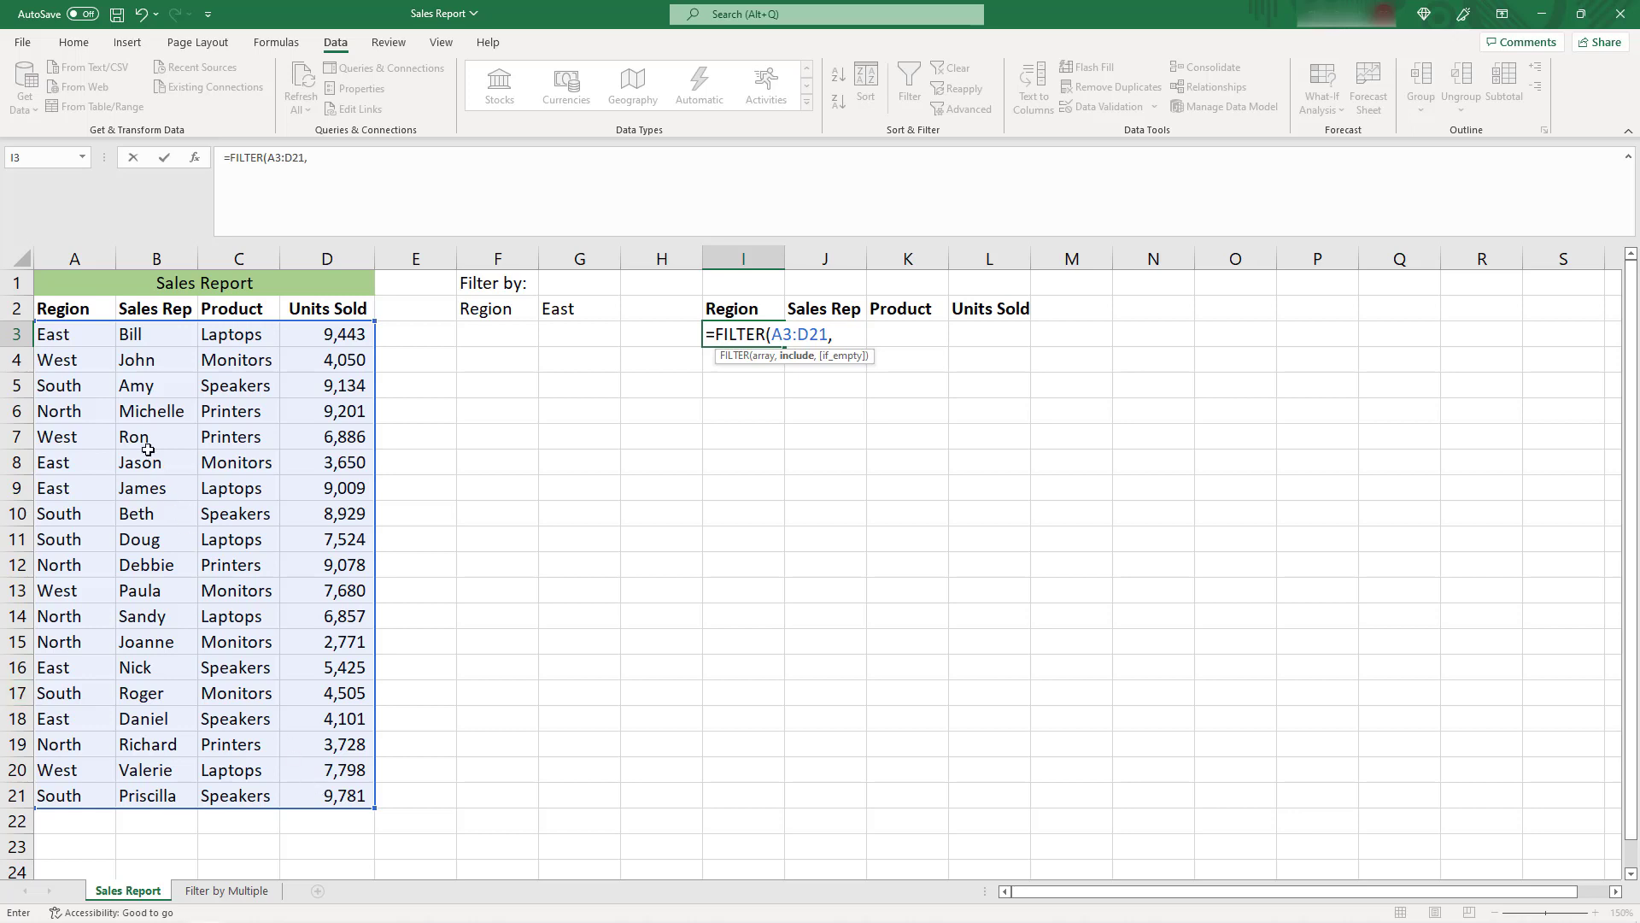
left_click_drag(60, 334, 85, 796)
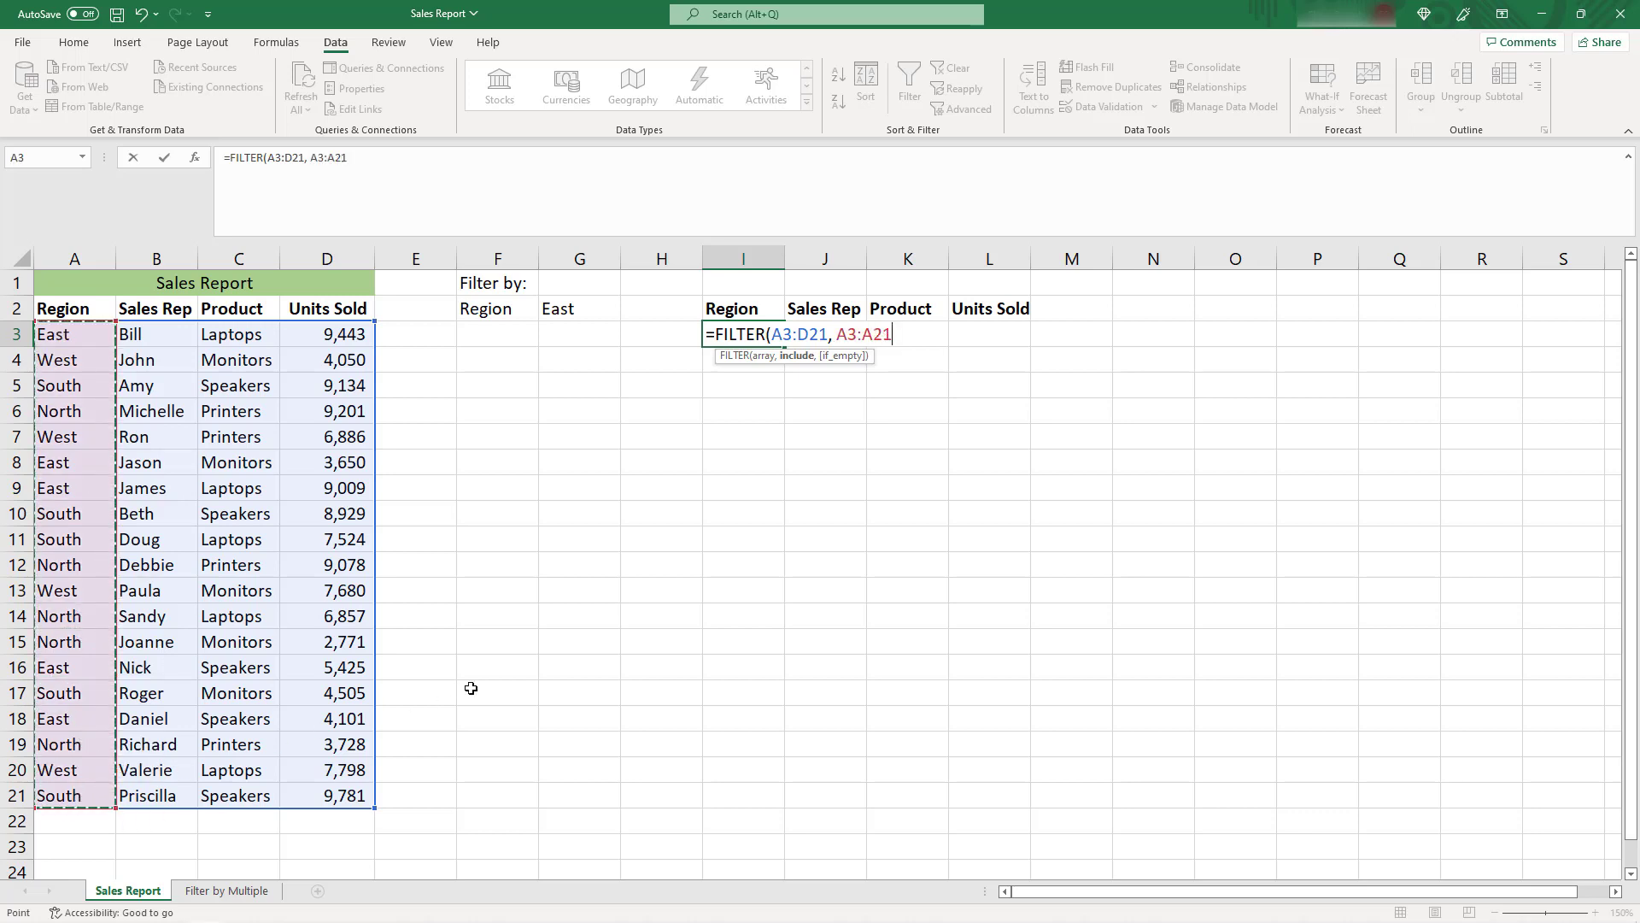
type("=")
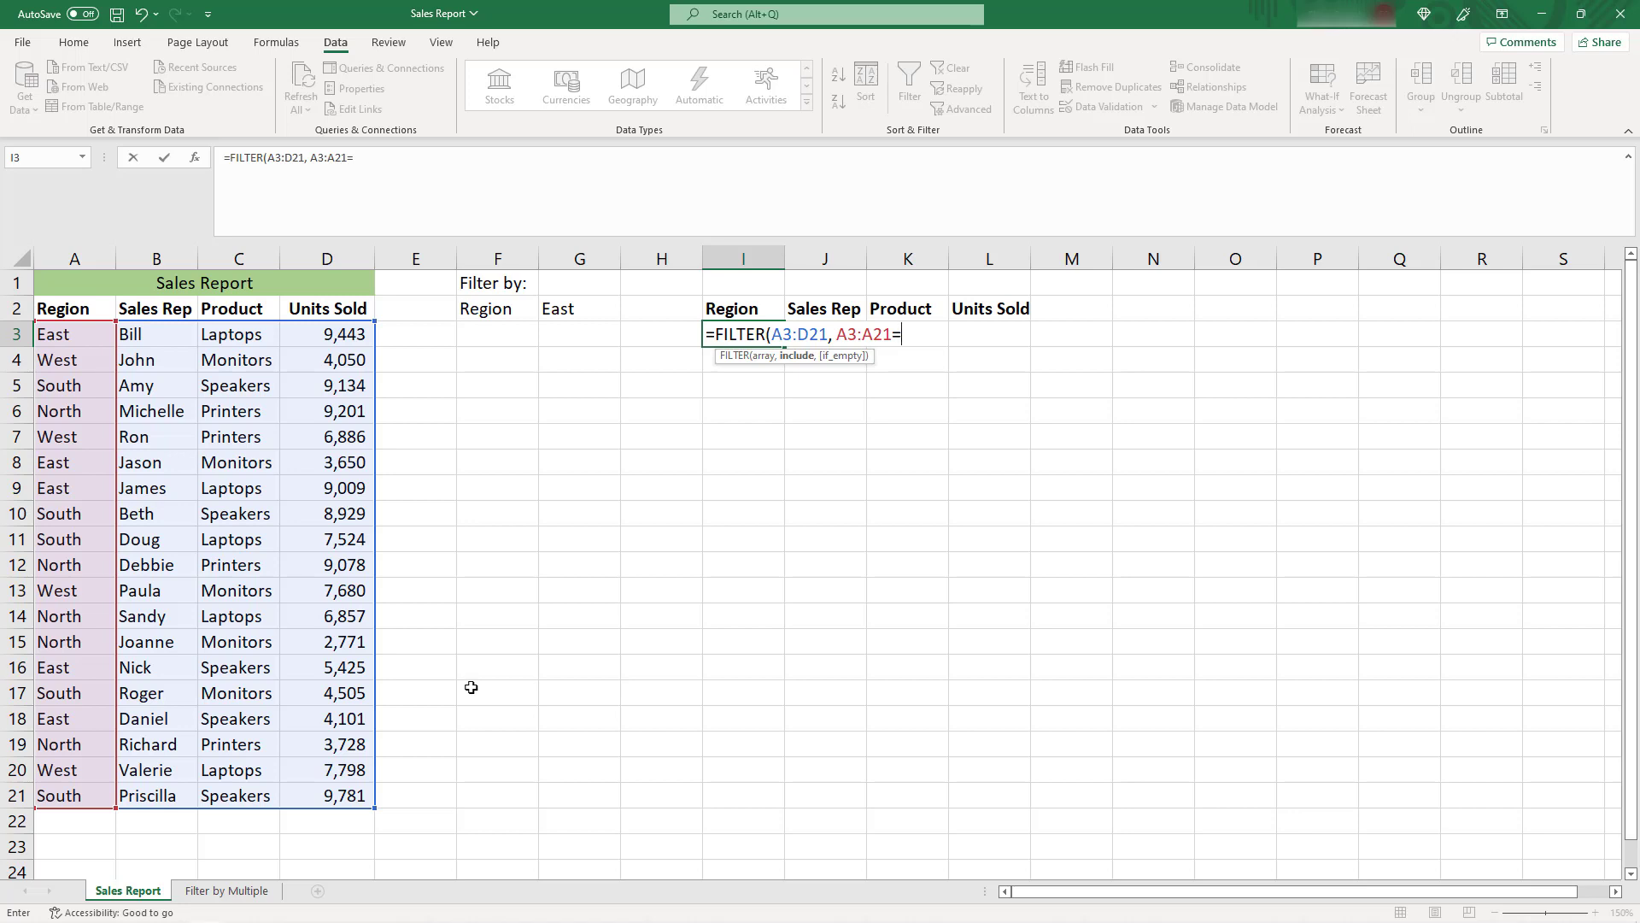
left_click(574, 310)
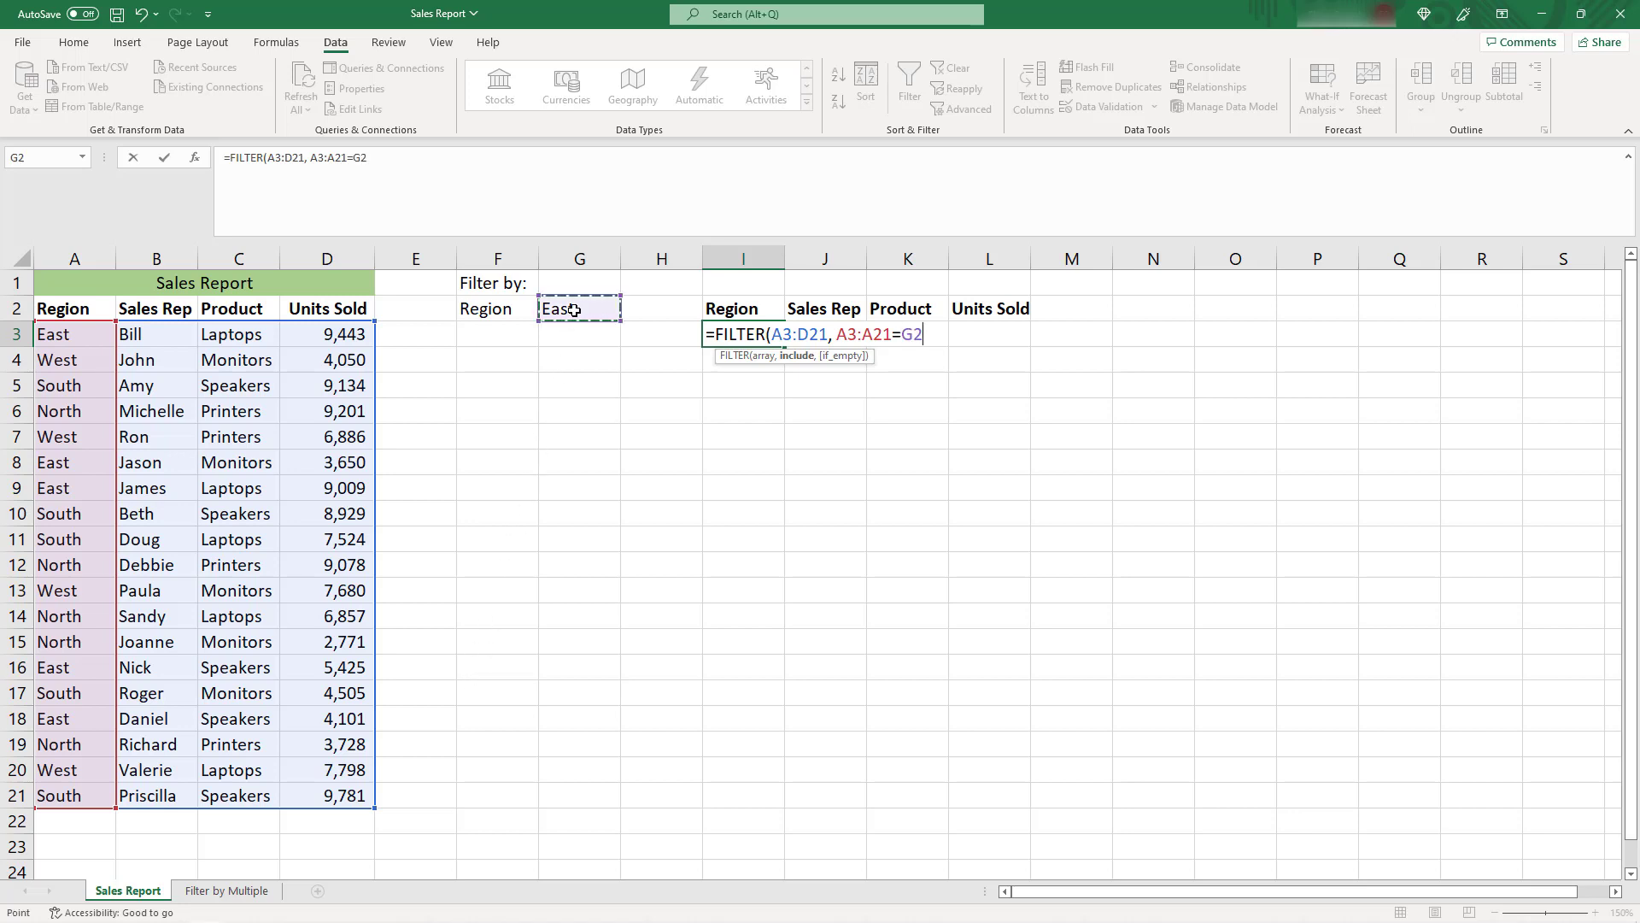
type(", \"\"")
type(")")
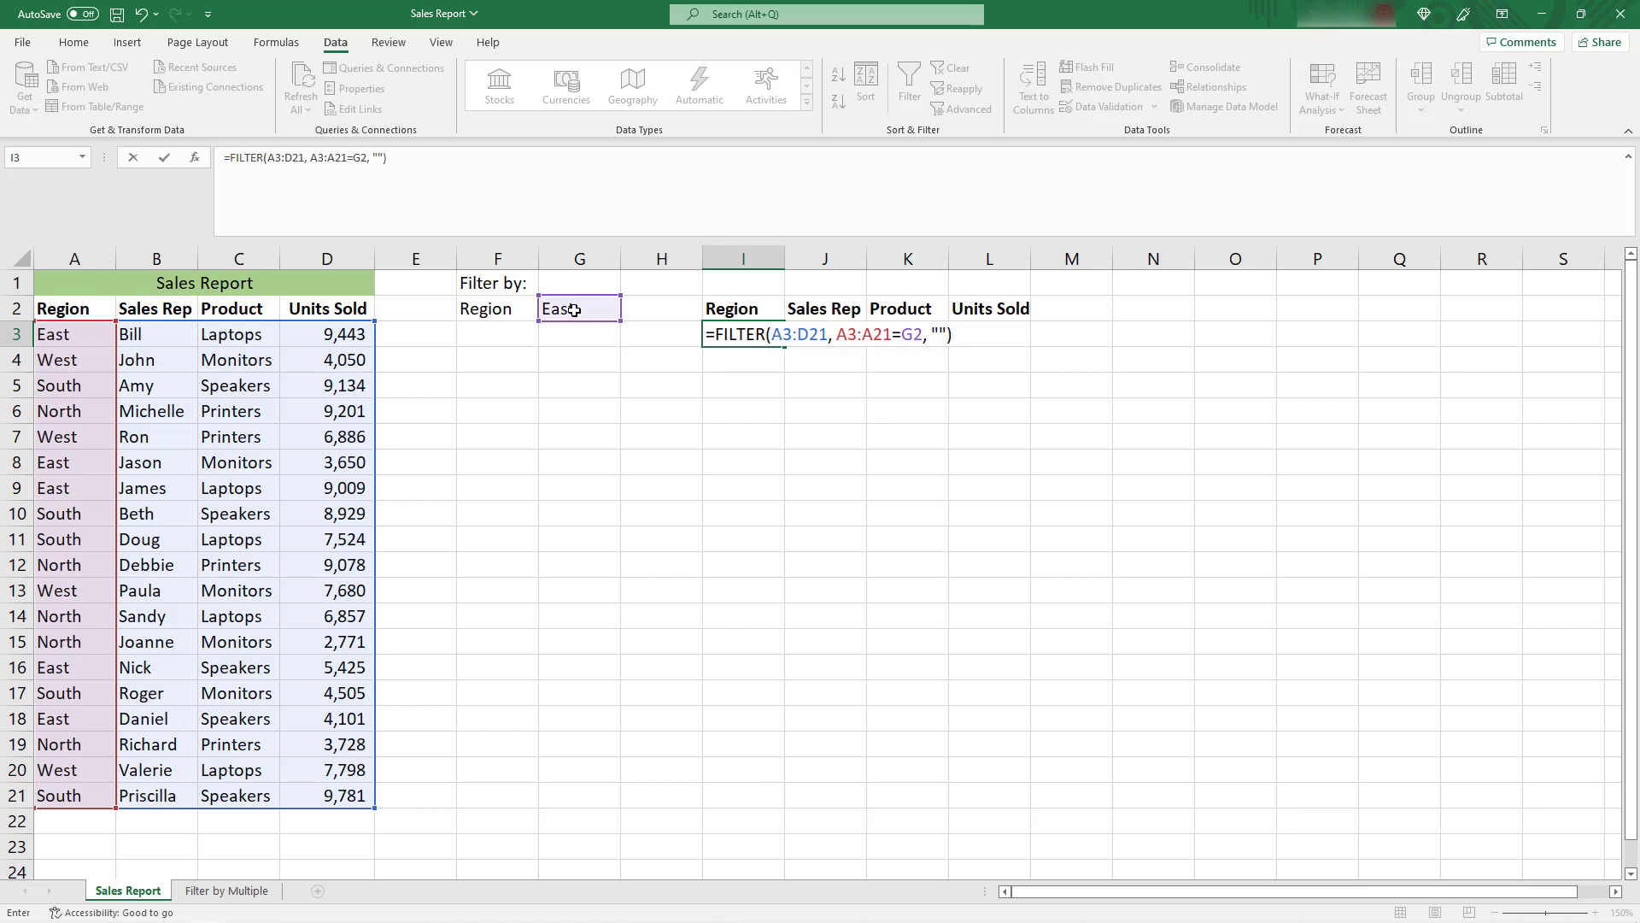
key("Return")
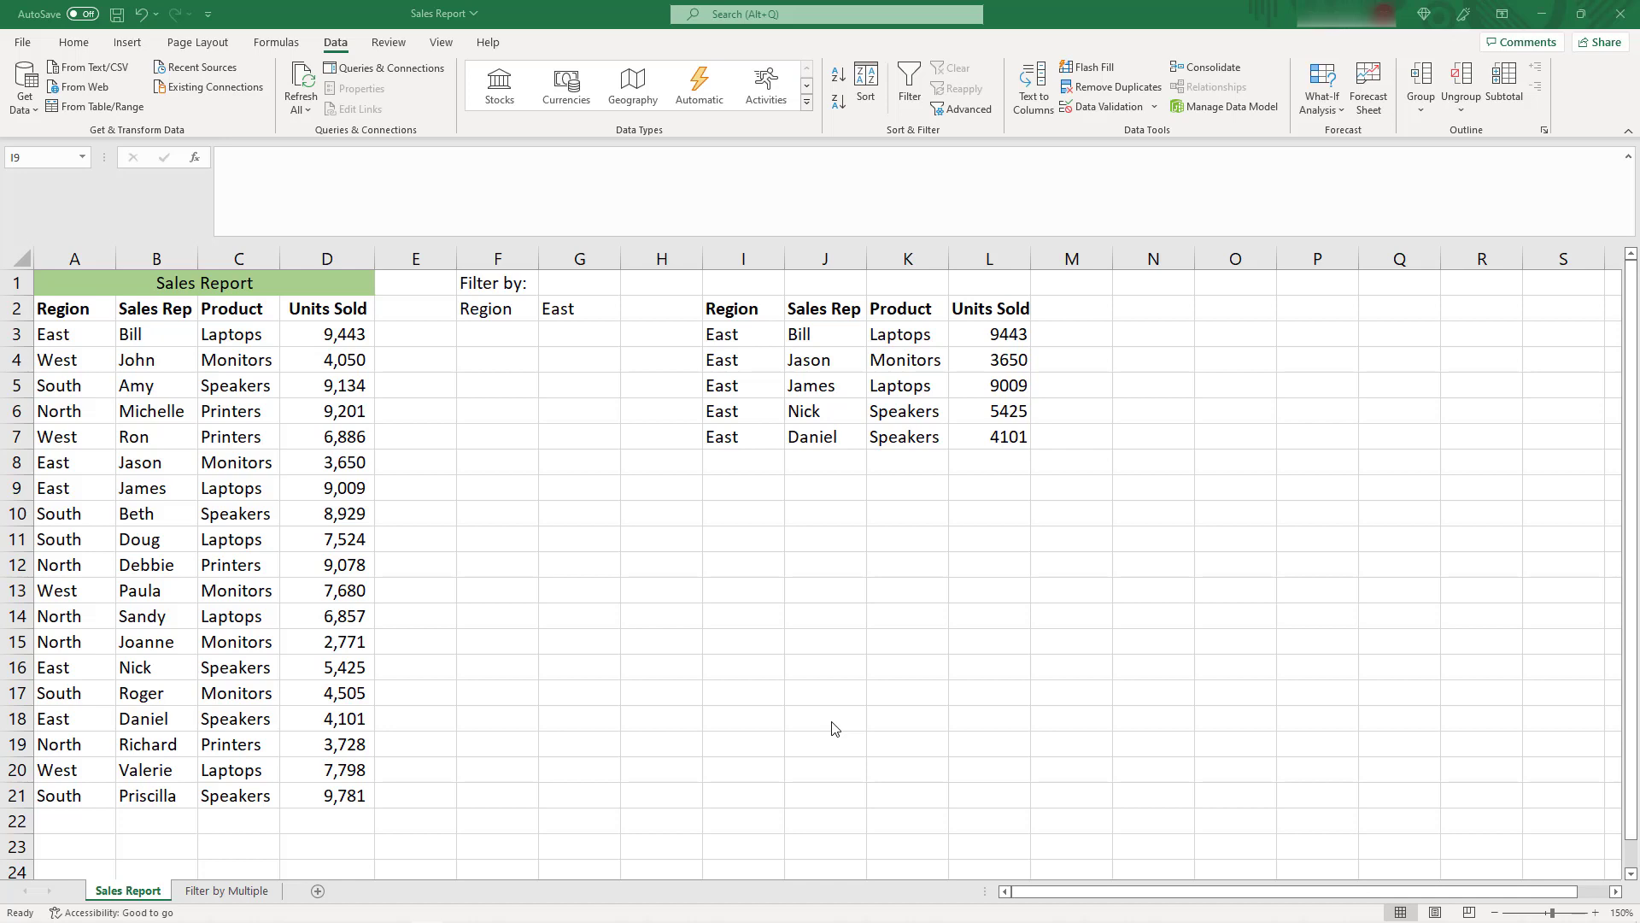
Set the Region filter in cell G2 to North
left_click(583, 315)
left_click(628, 316)
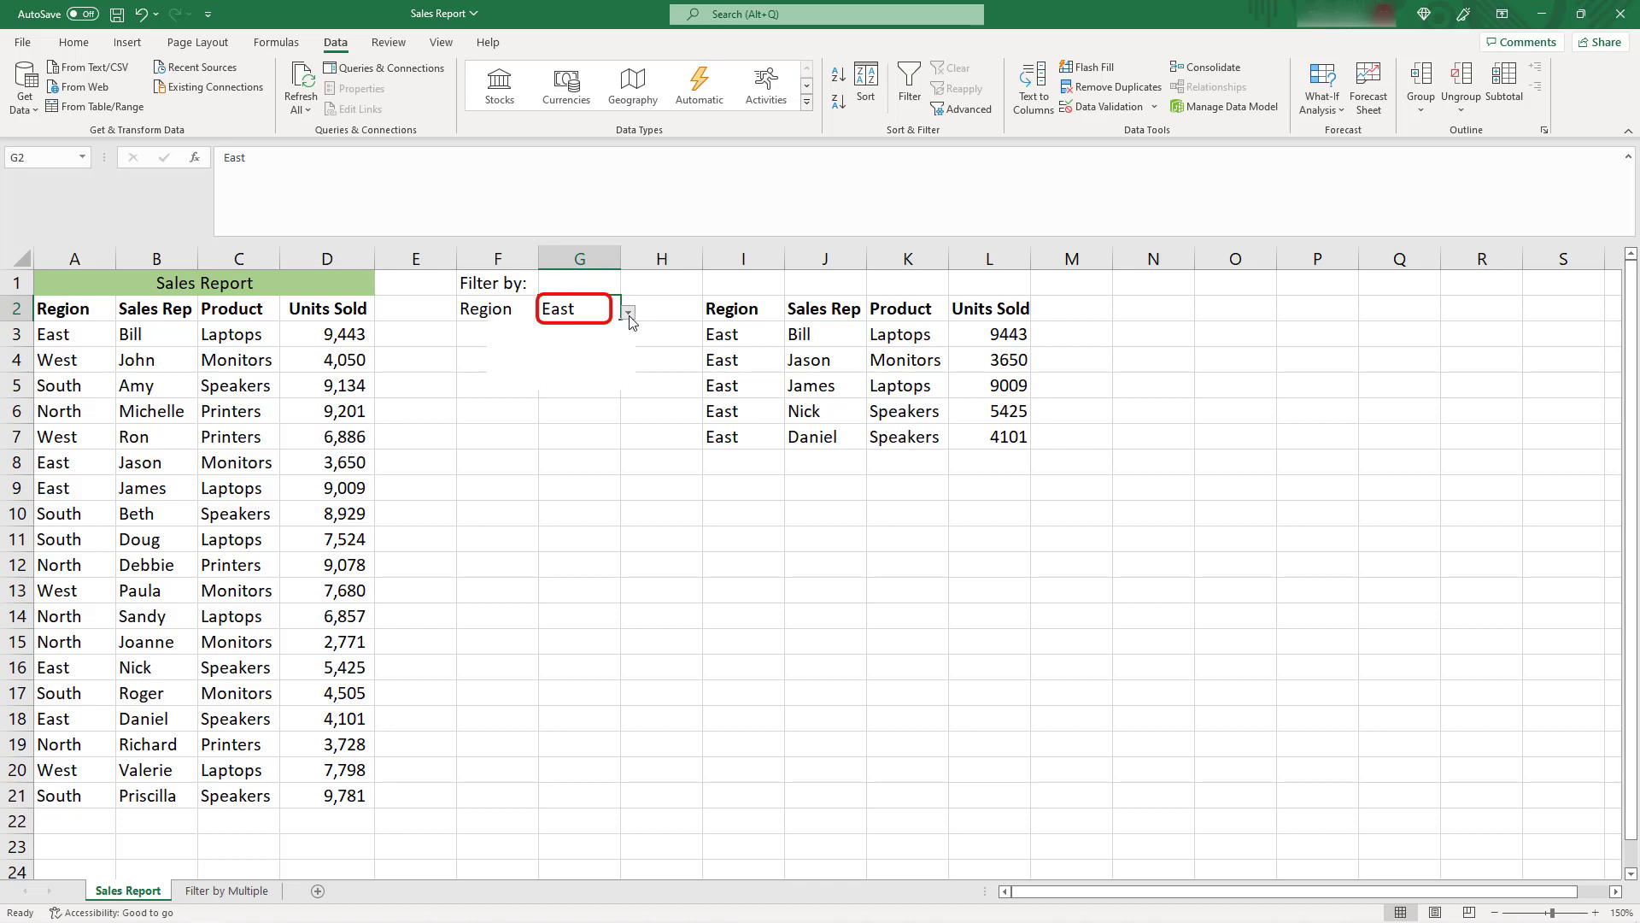
left_click(570, 331)
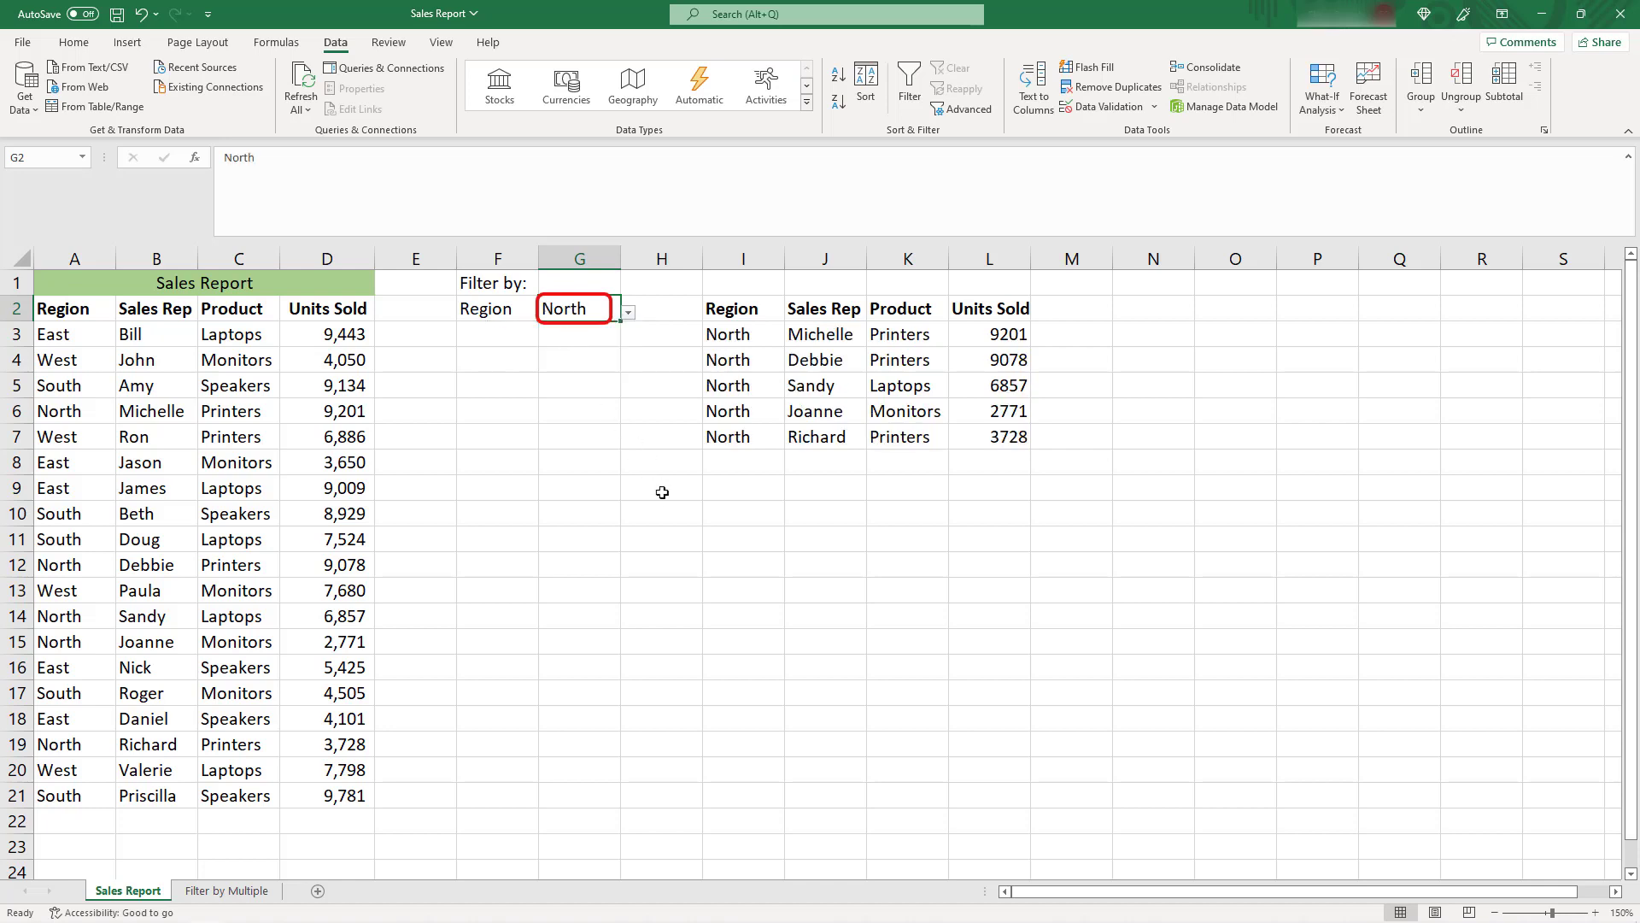
left_click(662, 492)
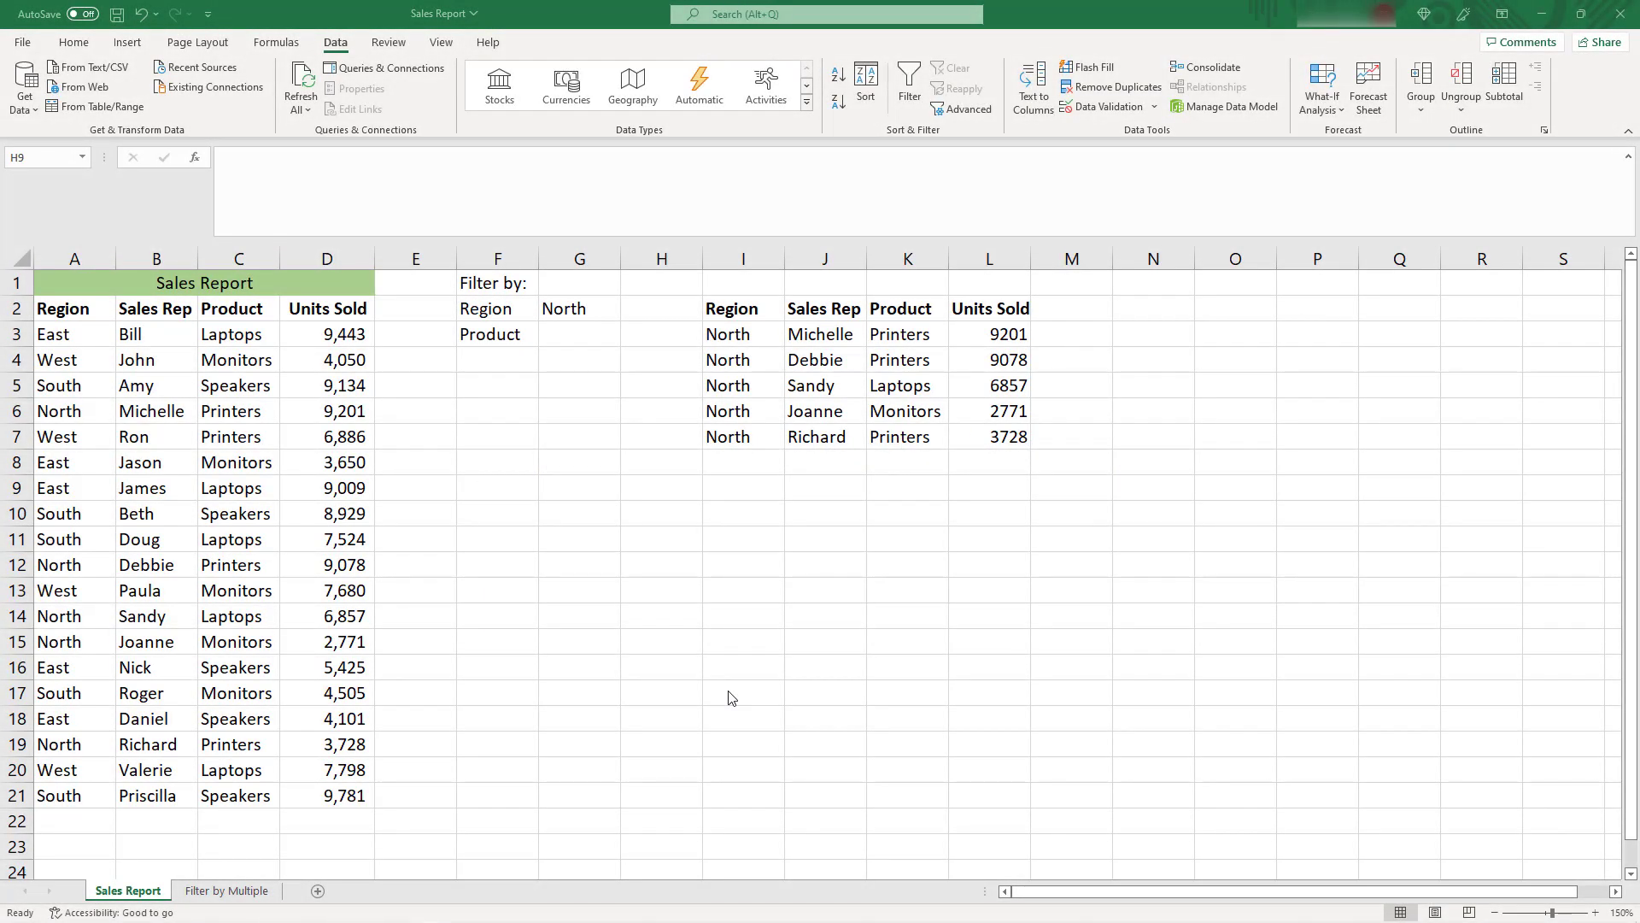
Give the Product filter cell G3 a data validation list of Laptops, Monitors, Speakers, Printers and check its choices
left_click(577, 308)
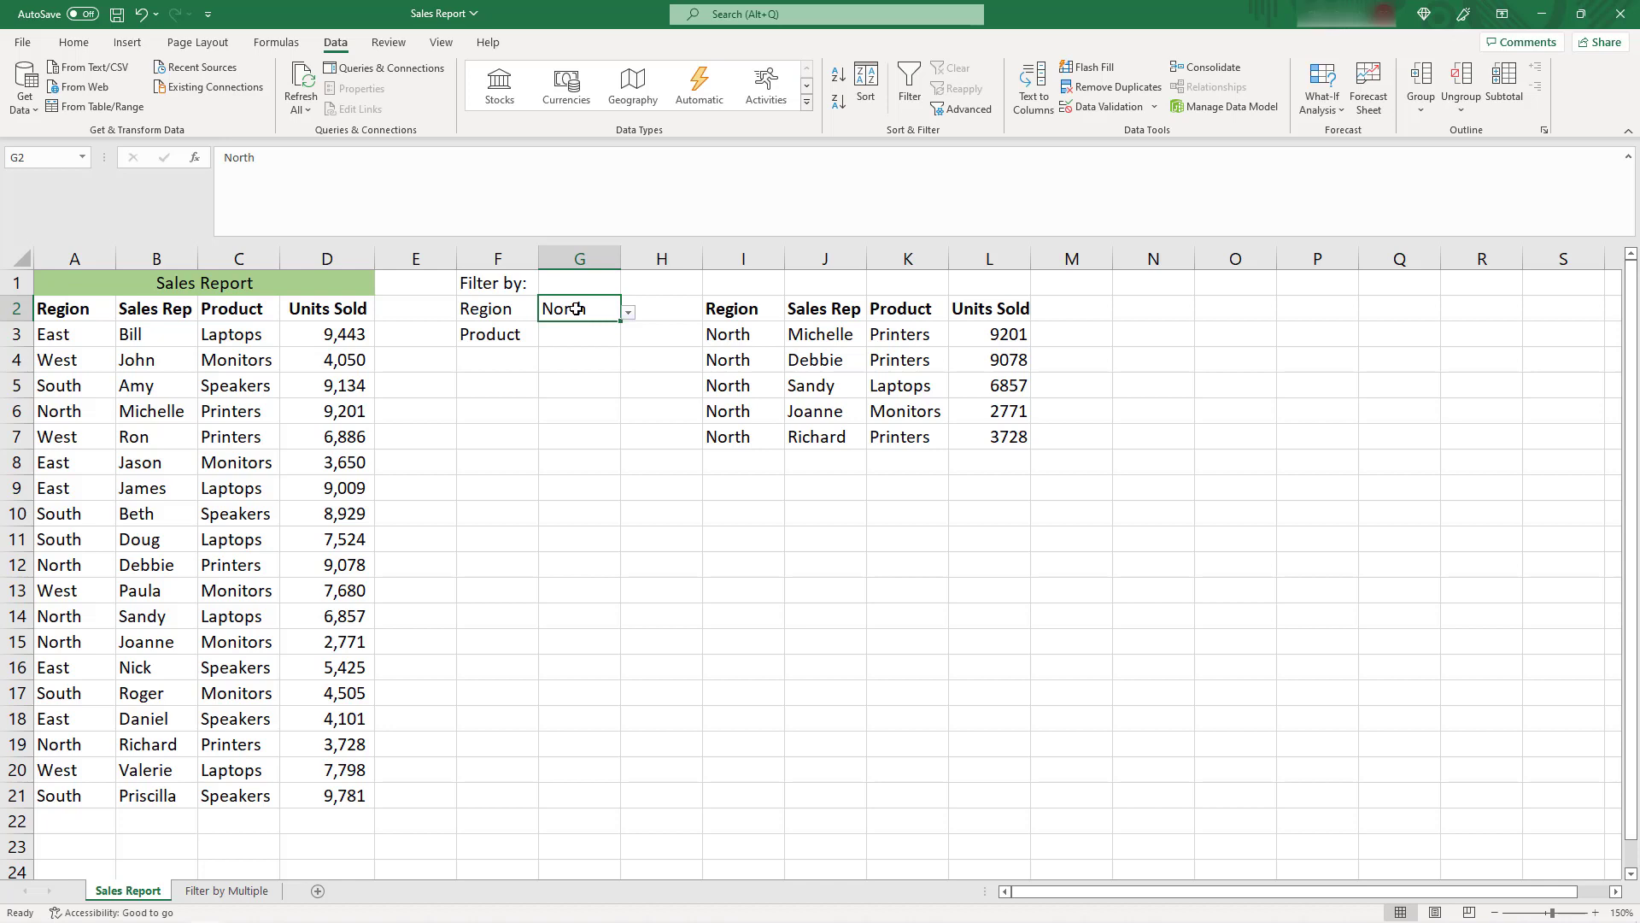
left_click(571, 334)
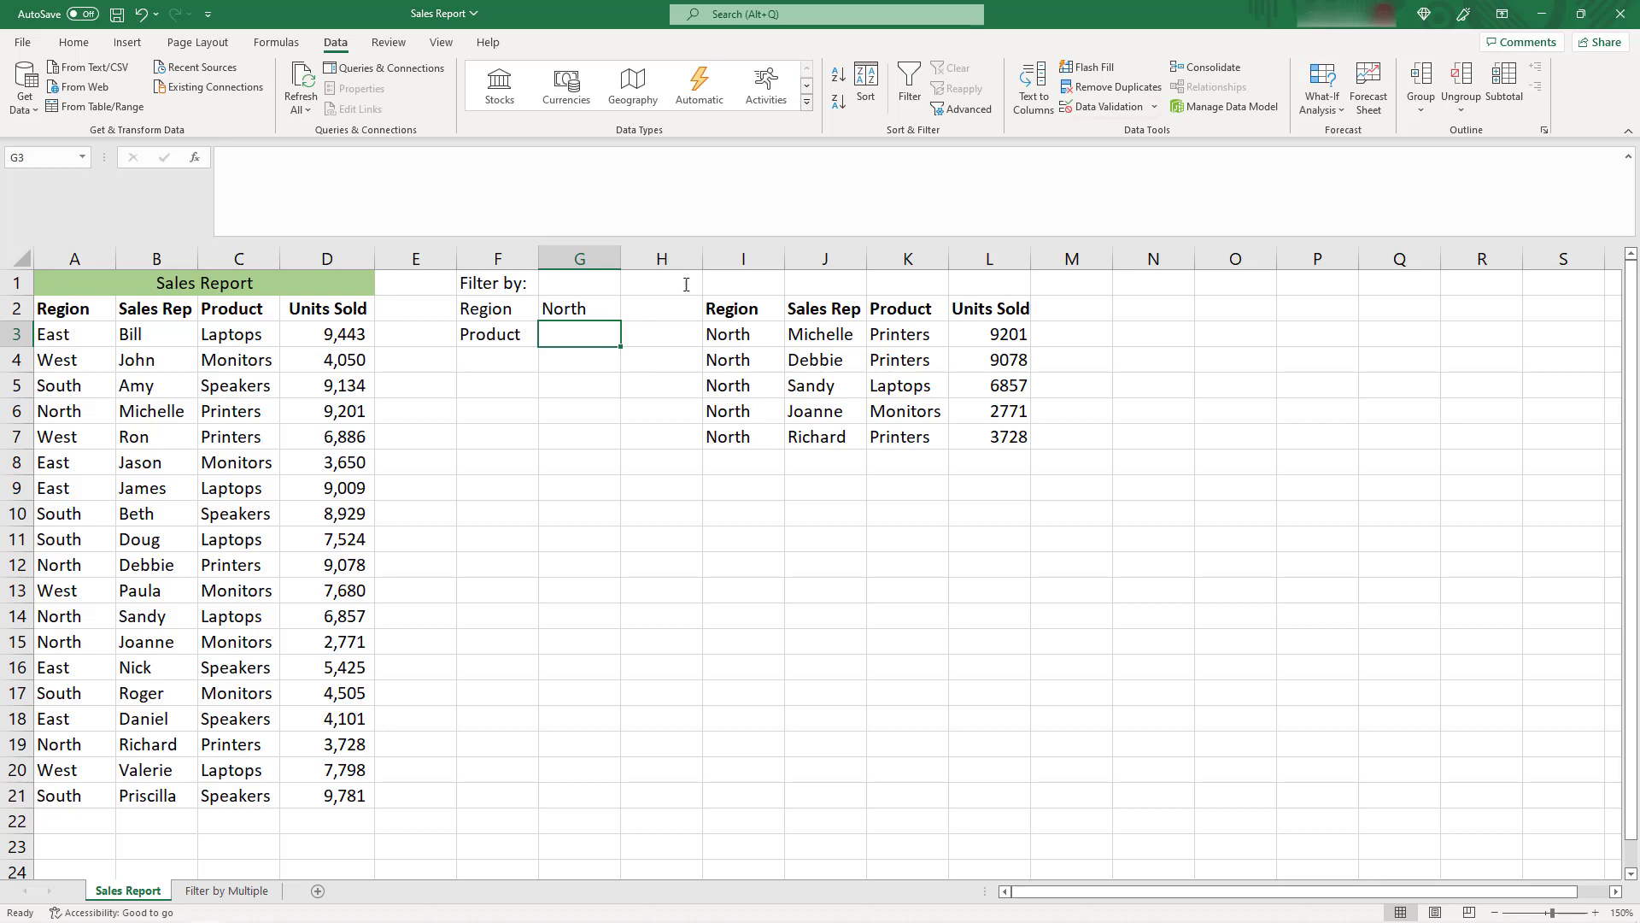
left_click(1089, 110)
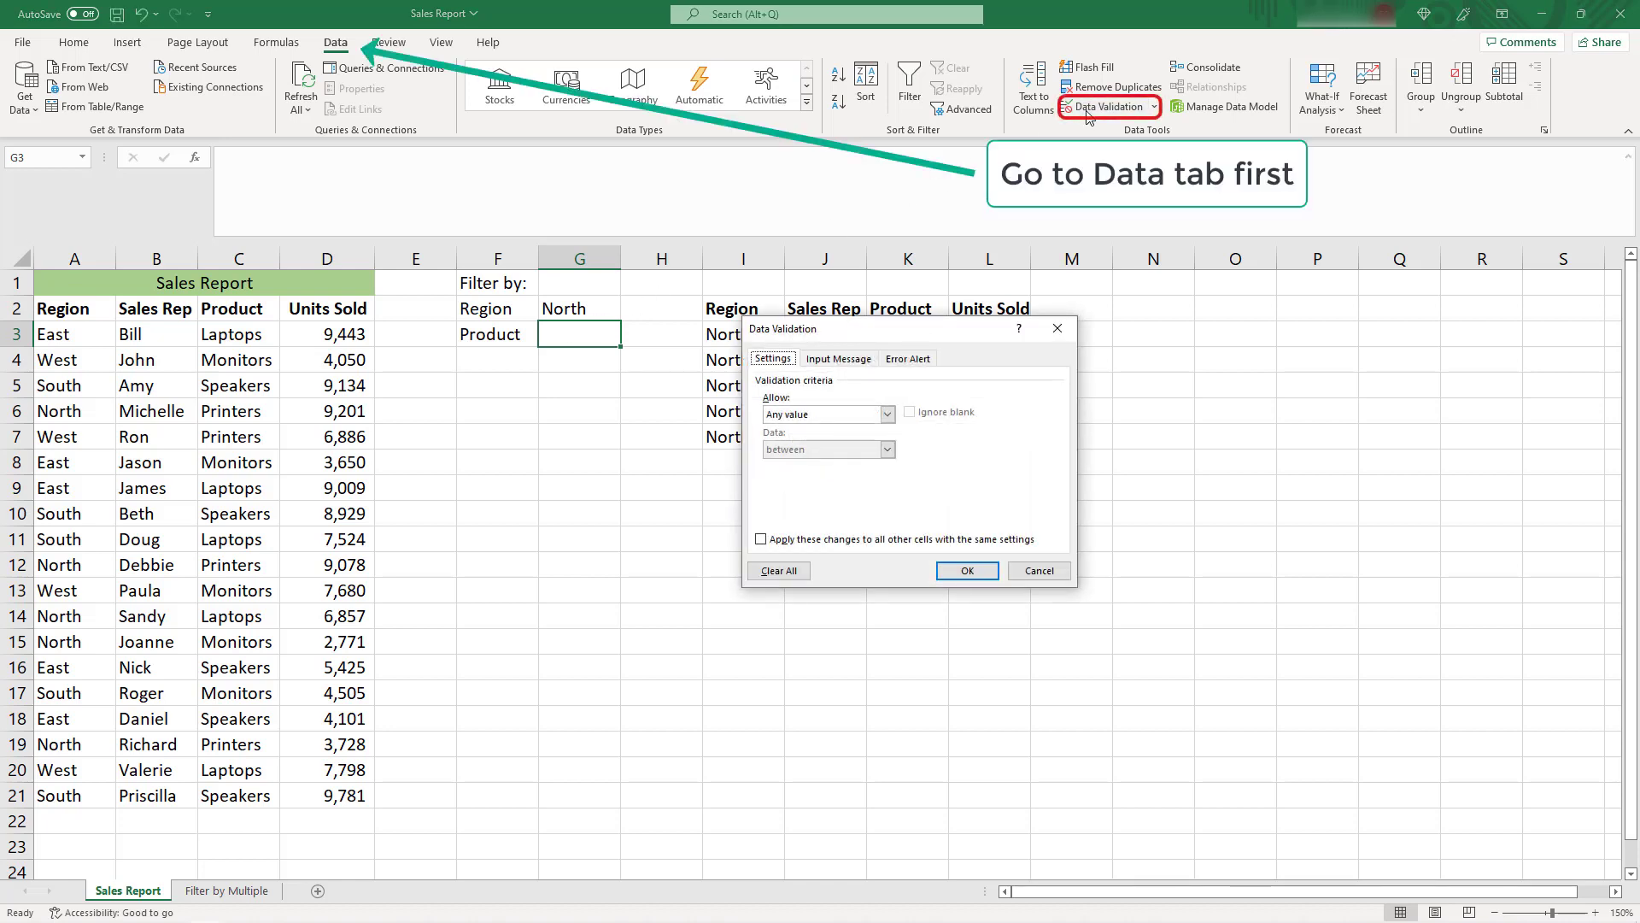
left_click(886, 415)
left_click(804, 464)
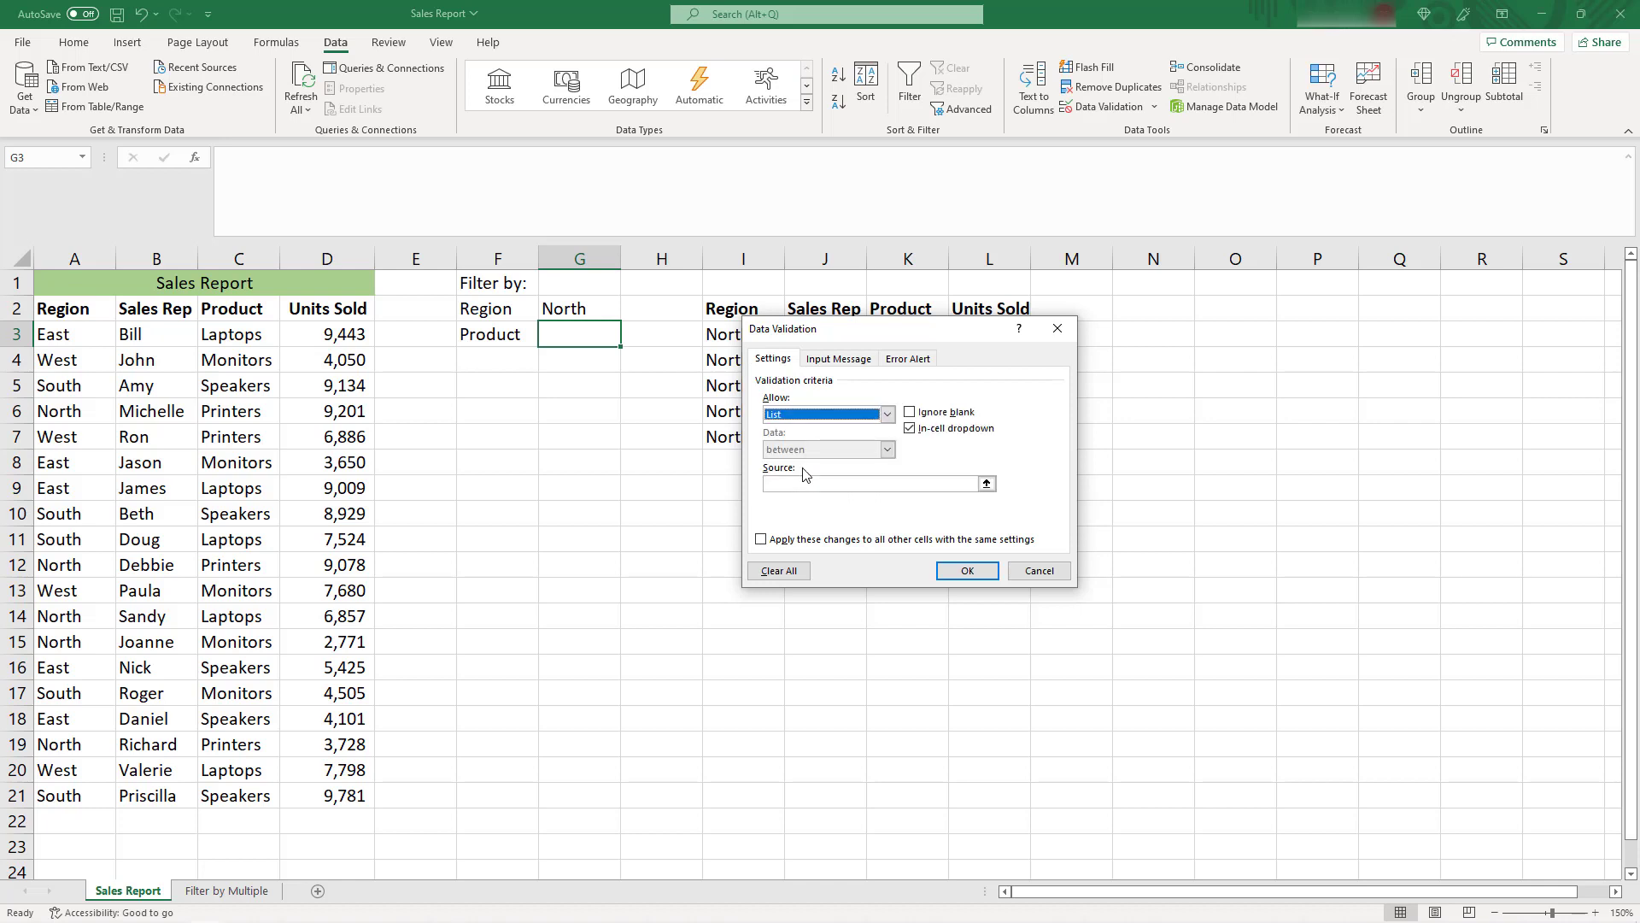
left_click(789, 484)
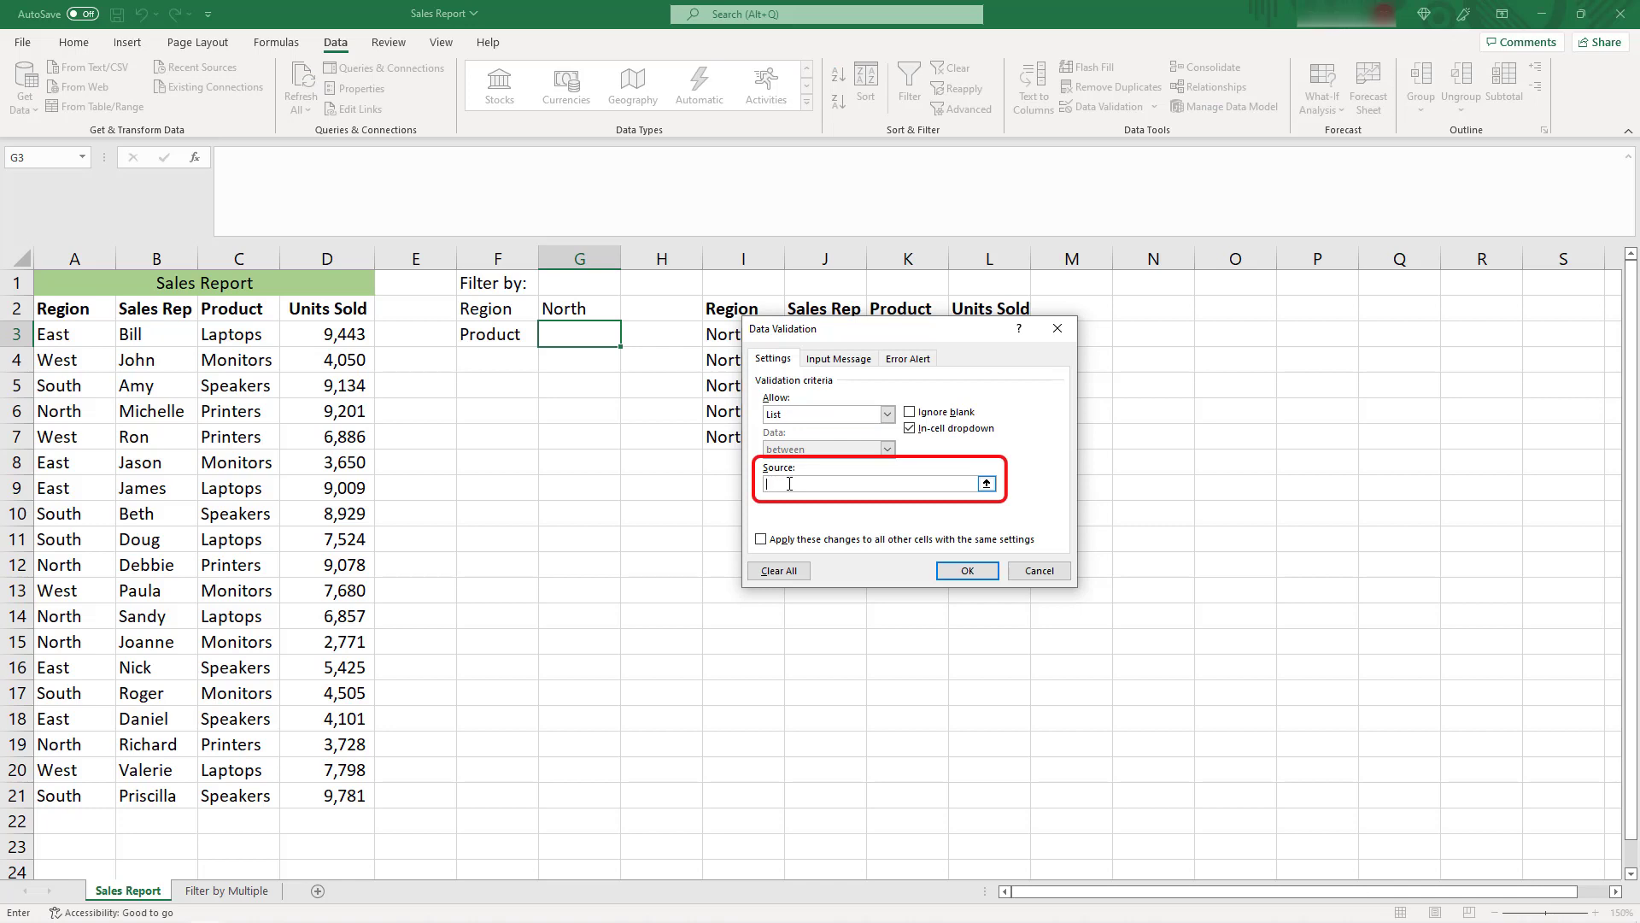
key("ctrl+v")
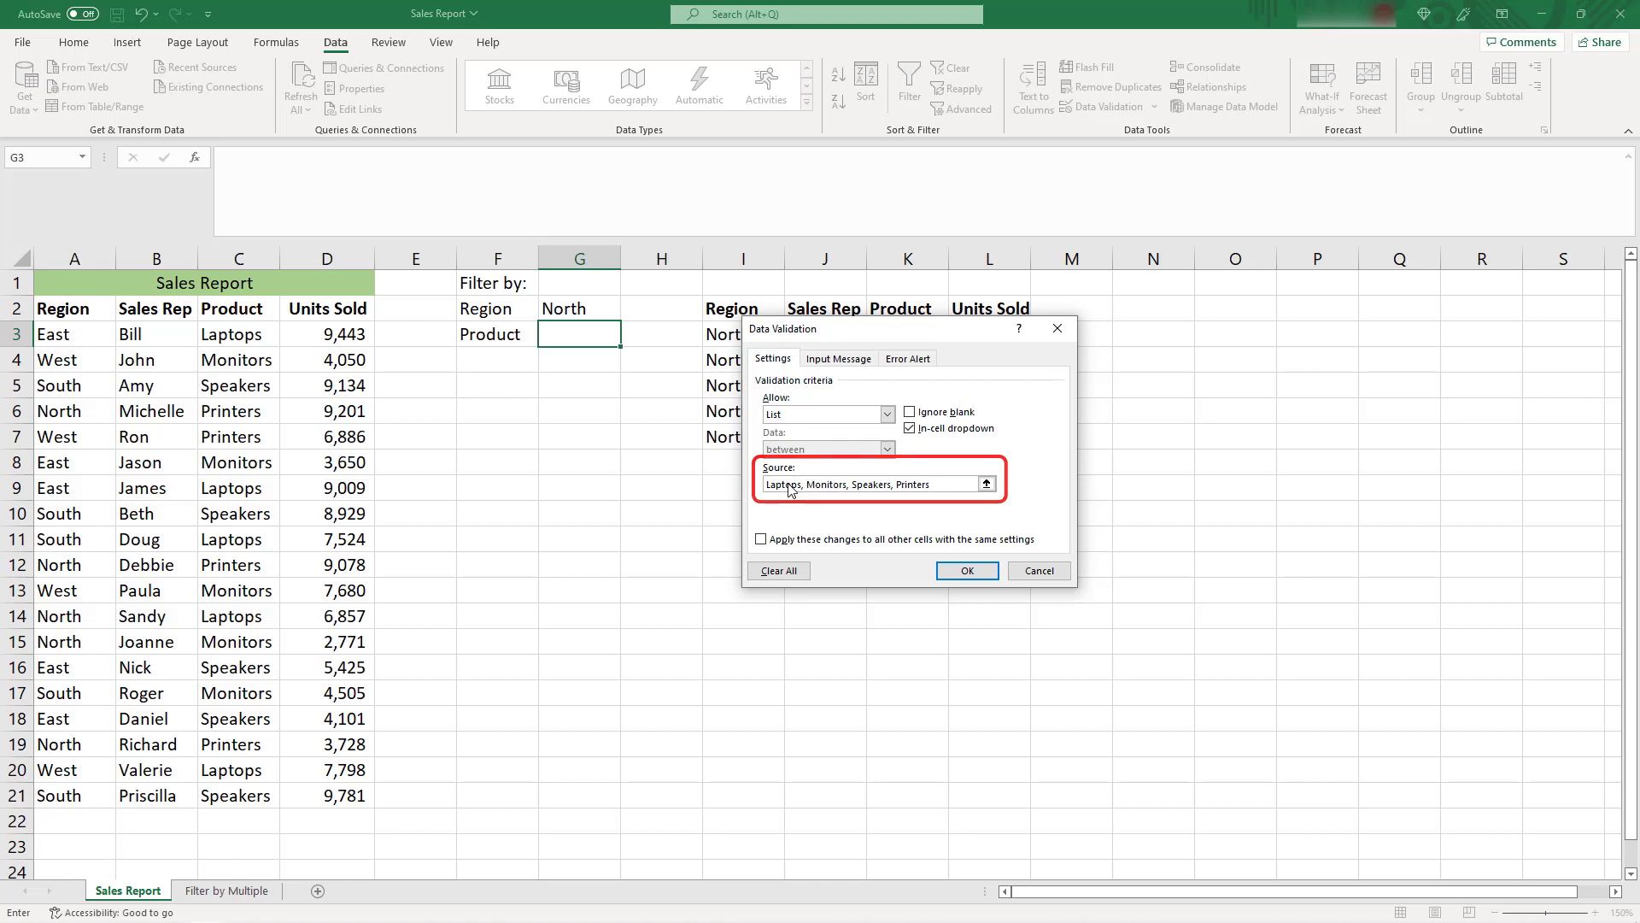
left_click(965, 570)
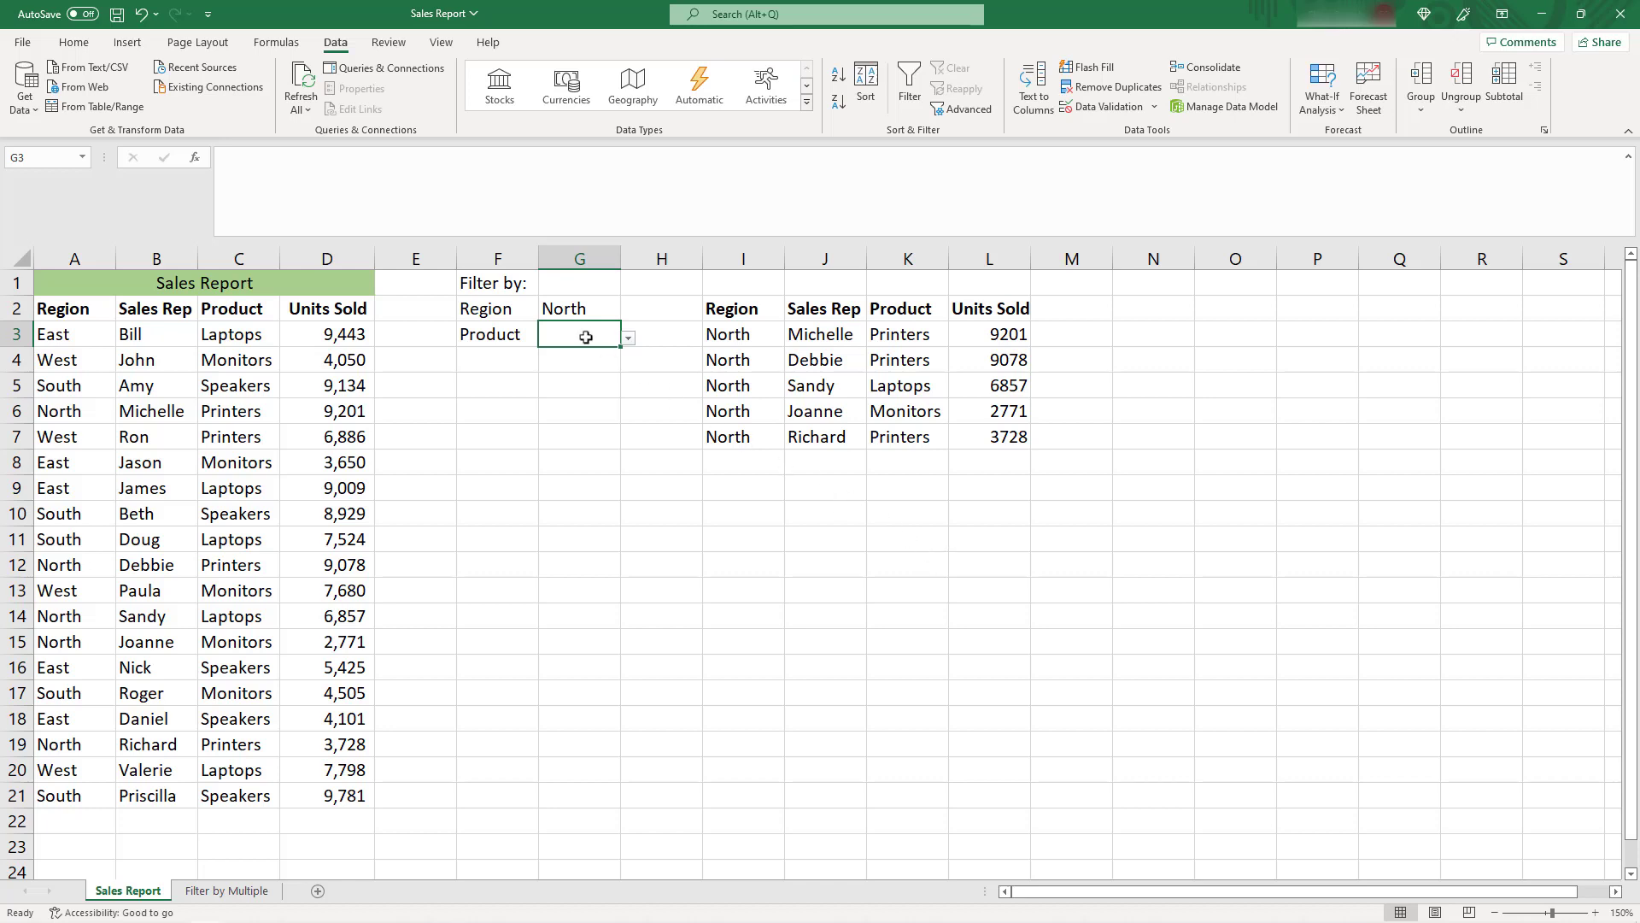
left_click(628, 340)
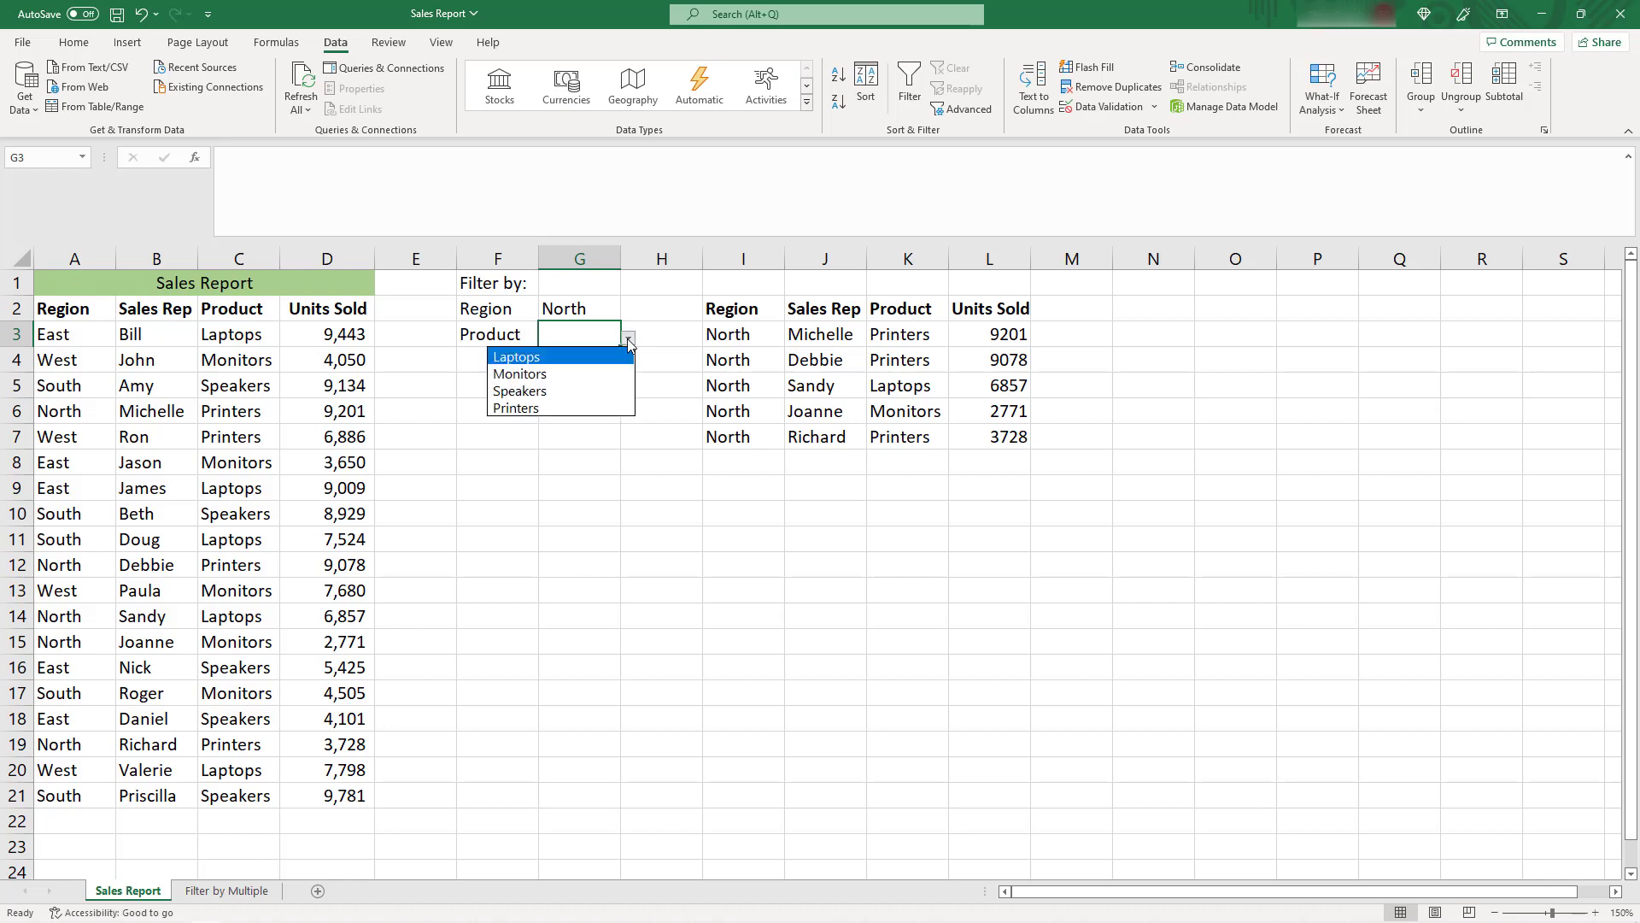
left_click(598, 448)
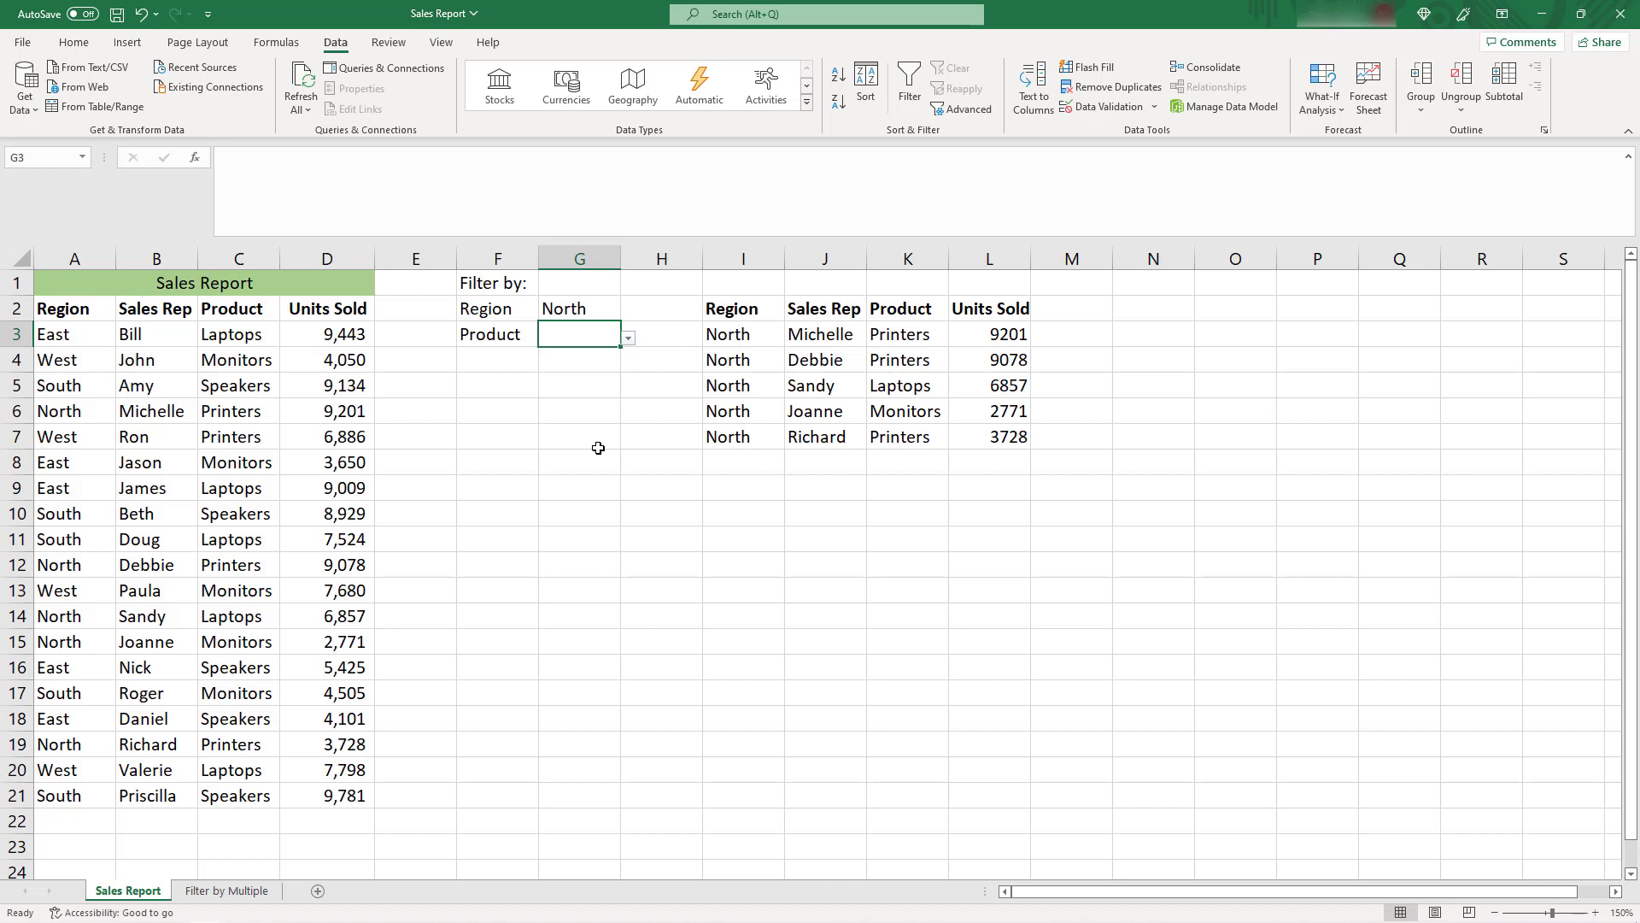
Extend the include argument of the FILTER formula in I3 with the product condition *(C3:C21=G3), keeping "" for empty results
left_click(724, 334)
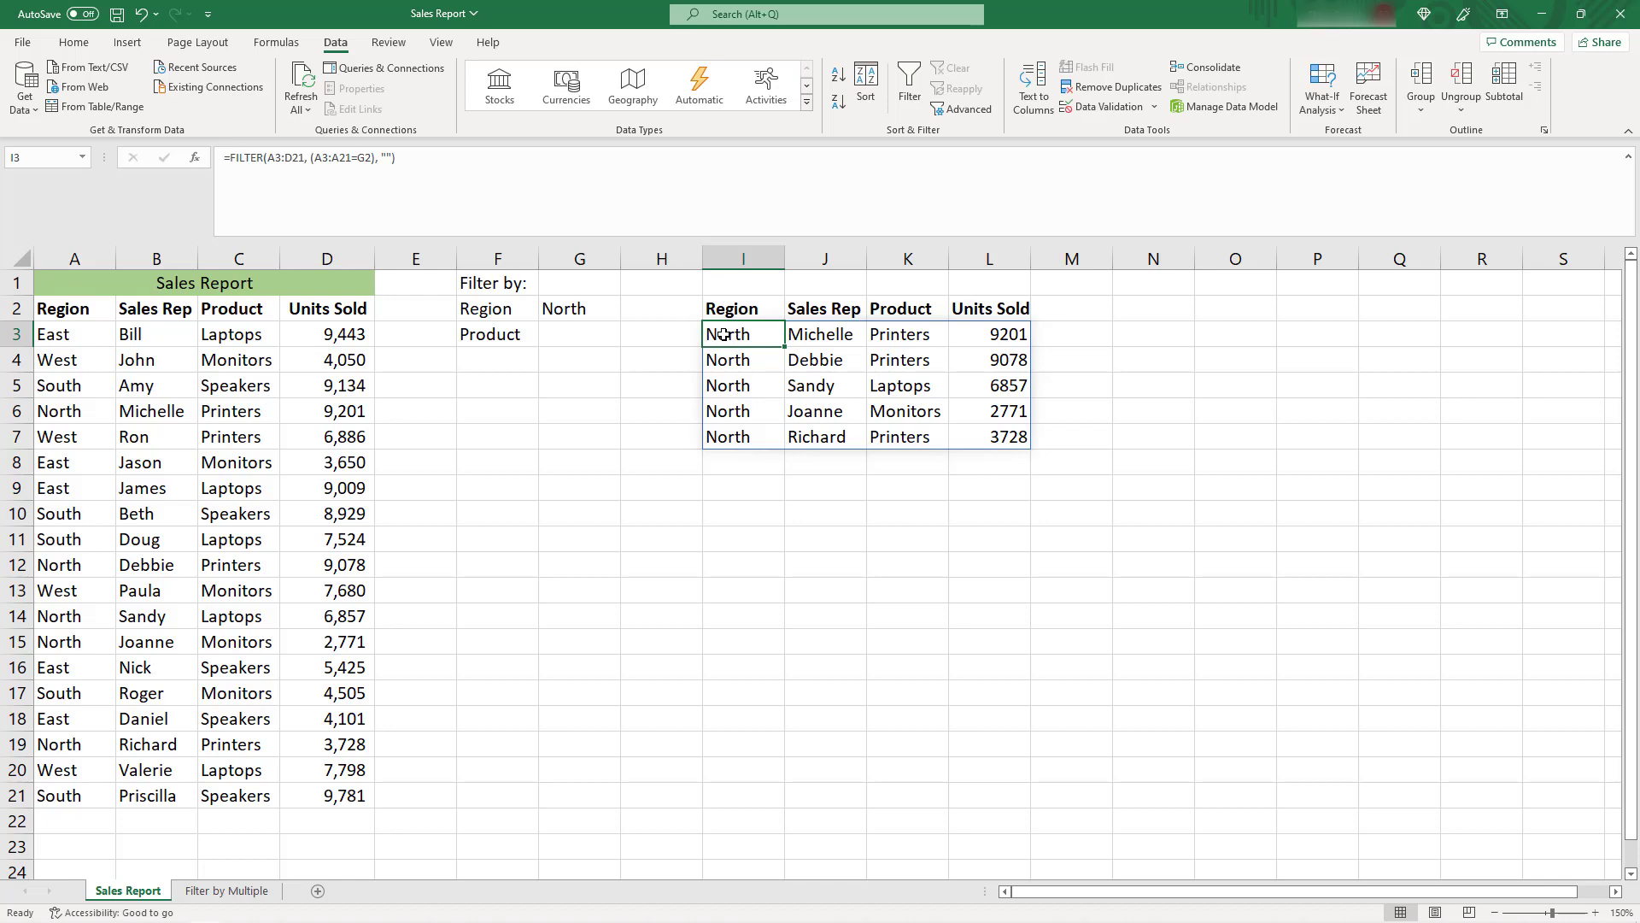
left_click(413, 156)
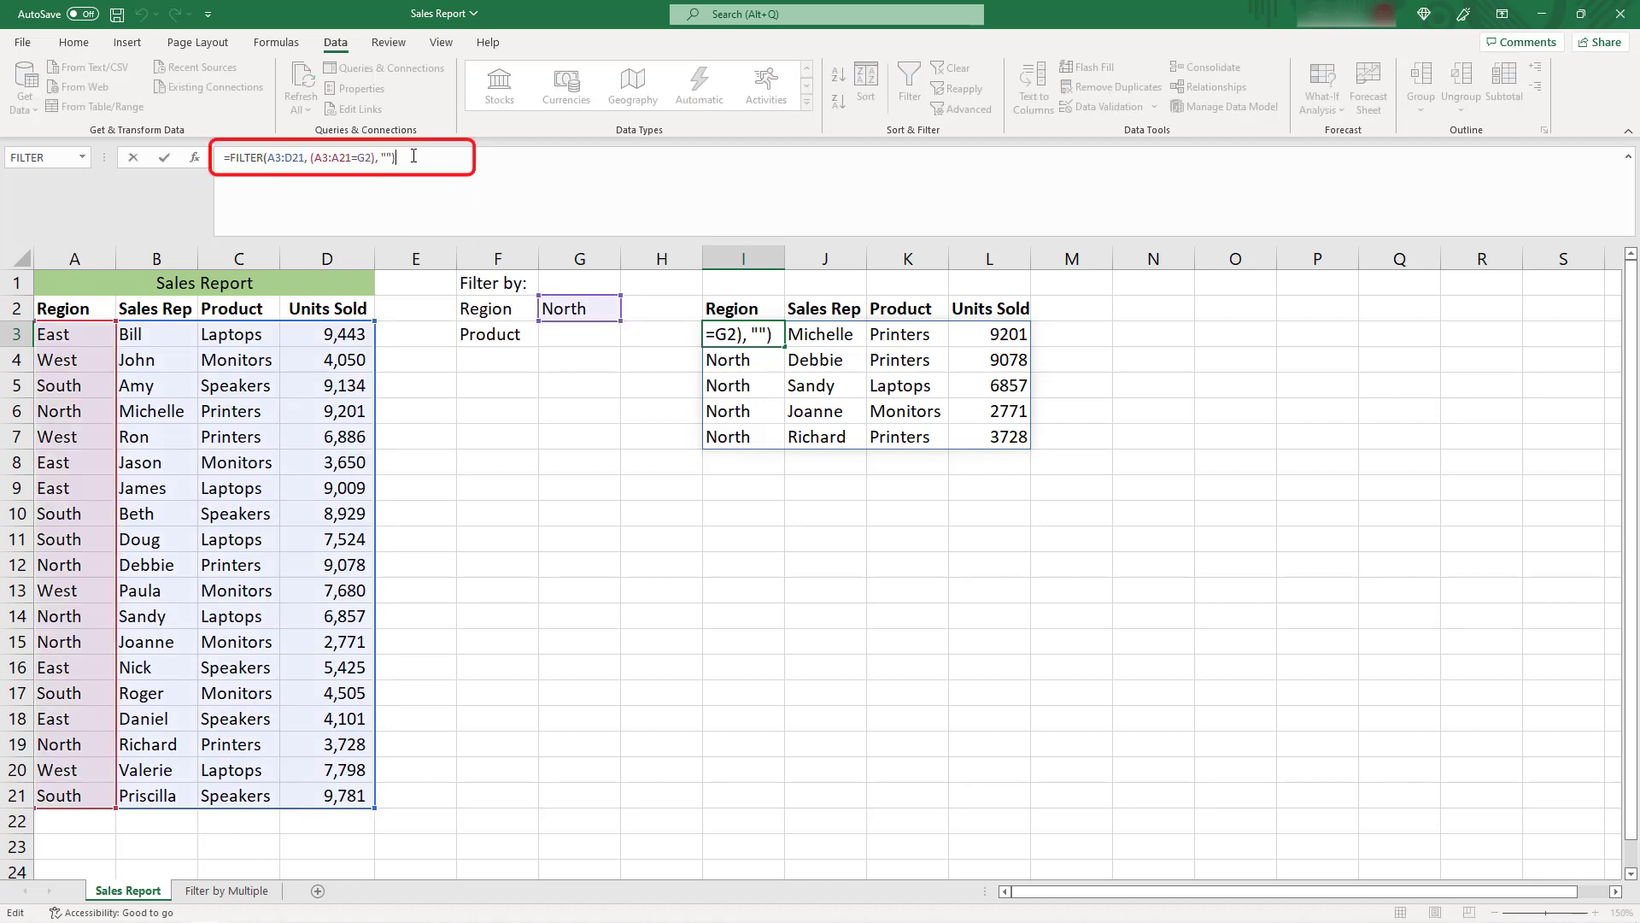
key("Left")
key("Left")
key("Left")
key("Left")
key("Left")
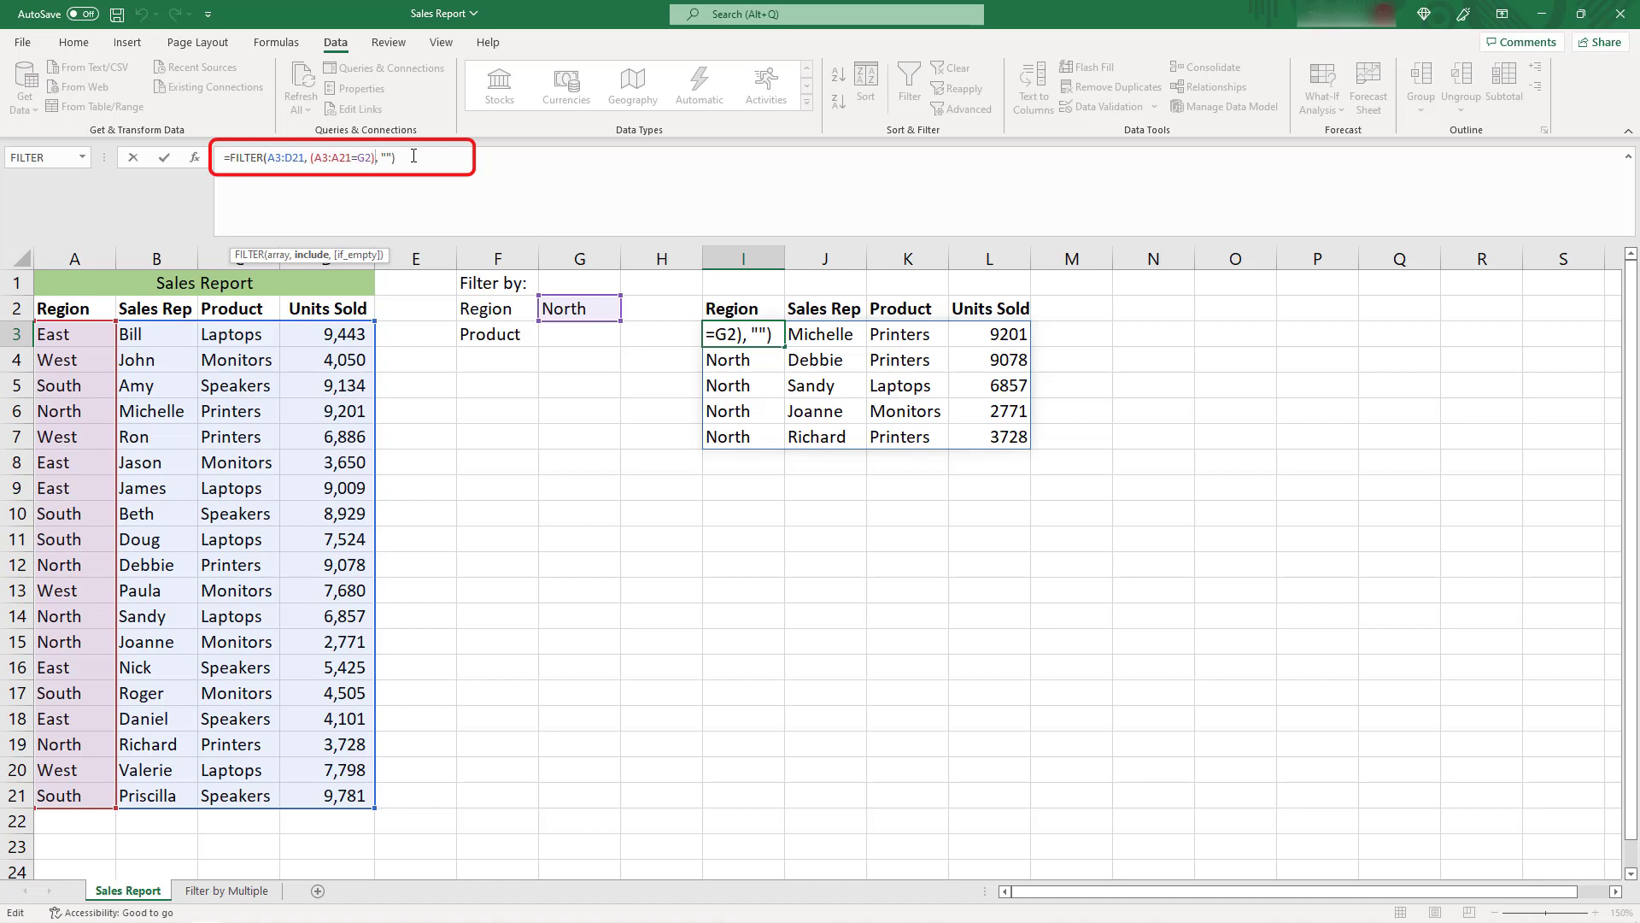
type("*")
type("(")
left_click(232, 335)
left_click_drag(232, 336, 240, 799)
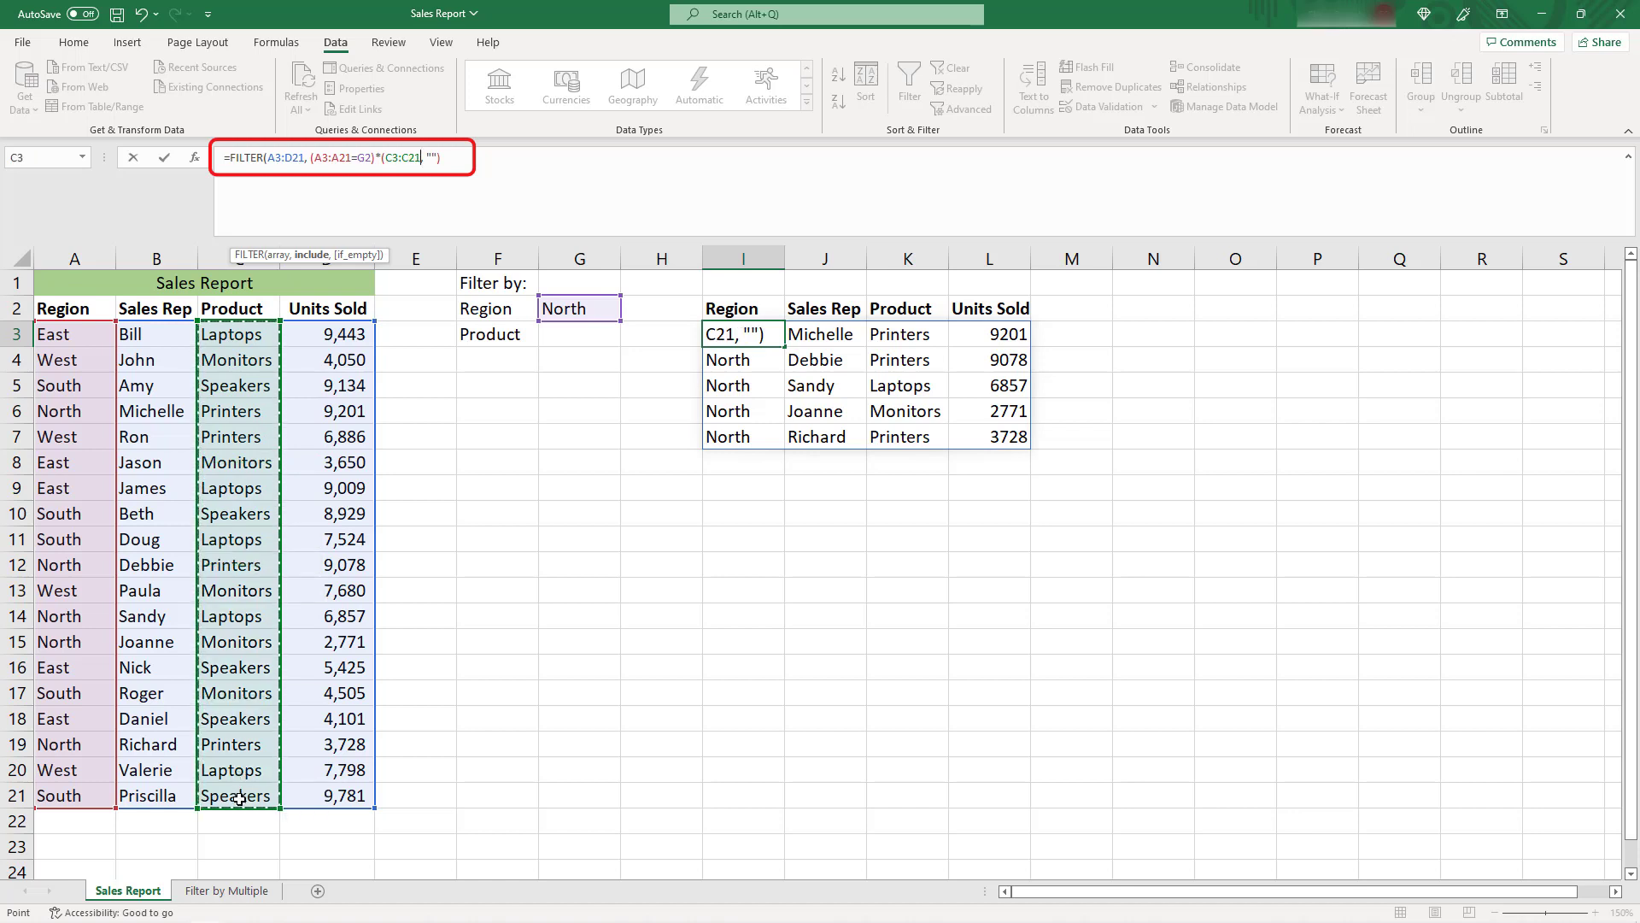
type("=")
left_click(566, 333)
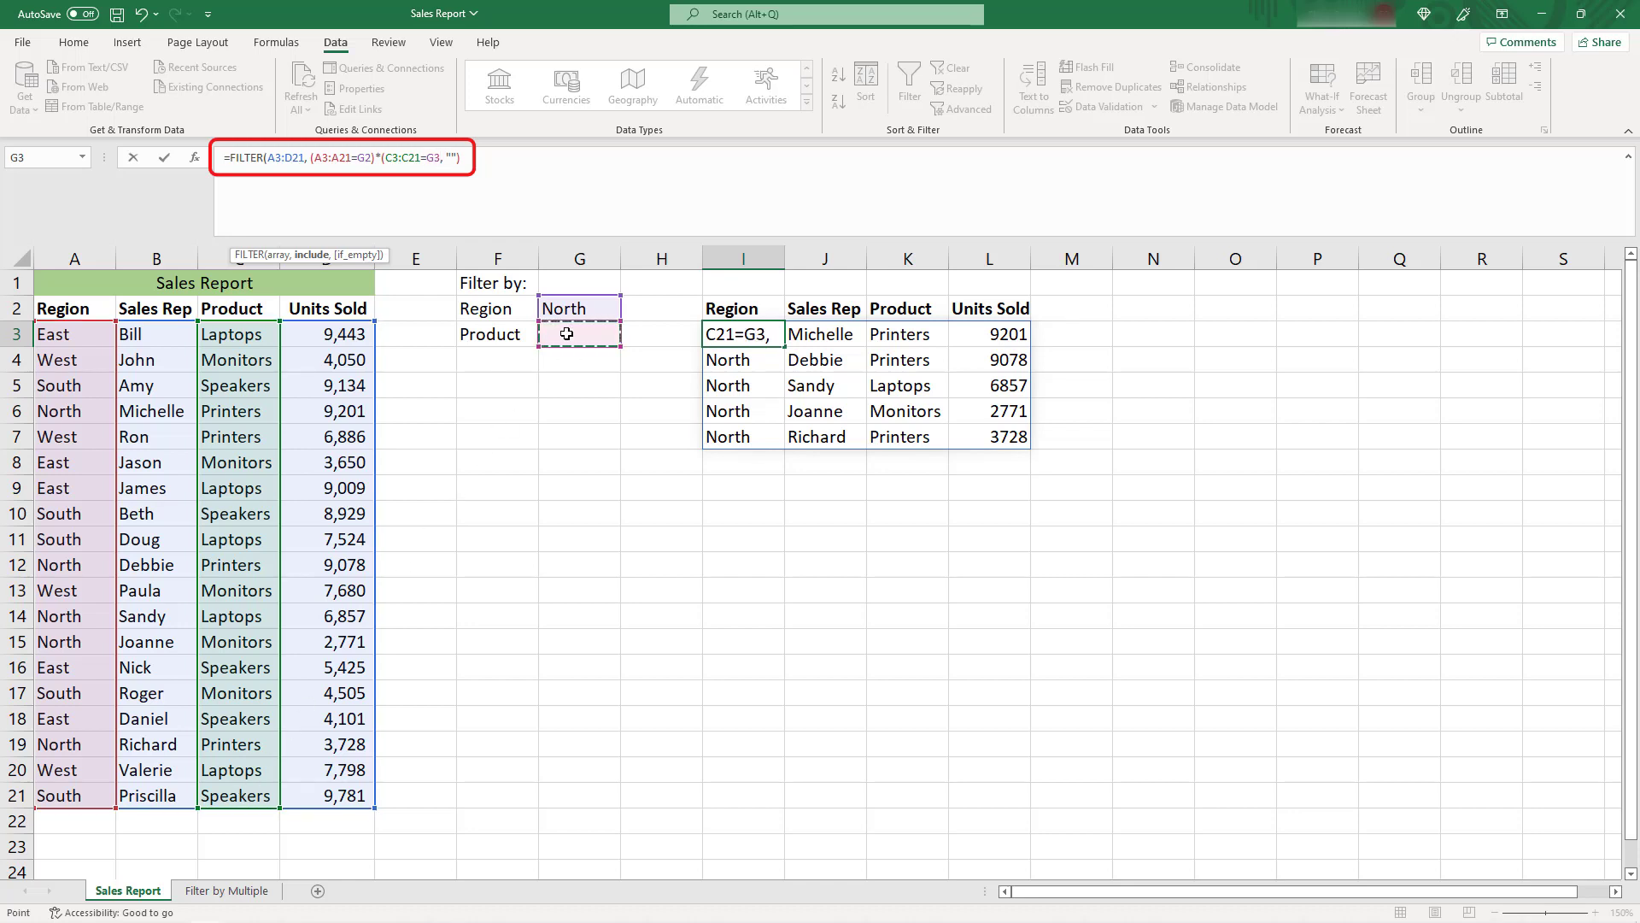
type("), \"\")")
key("Return")
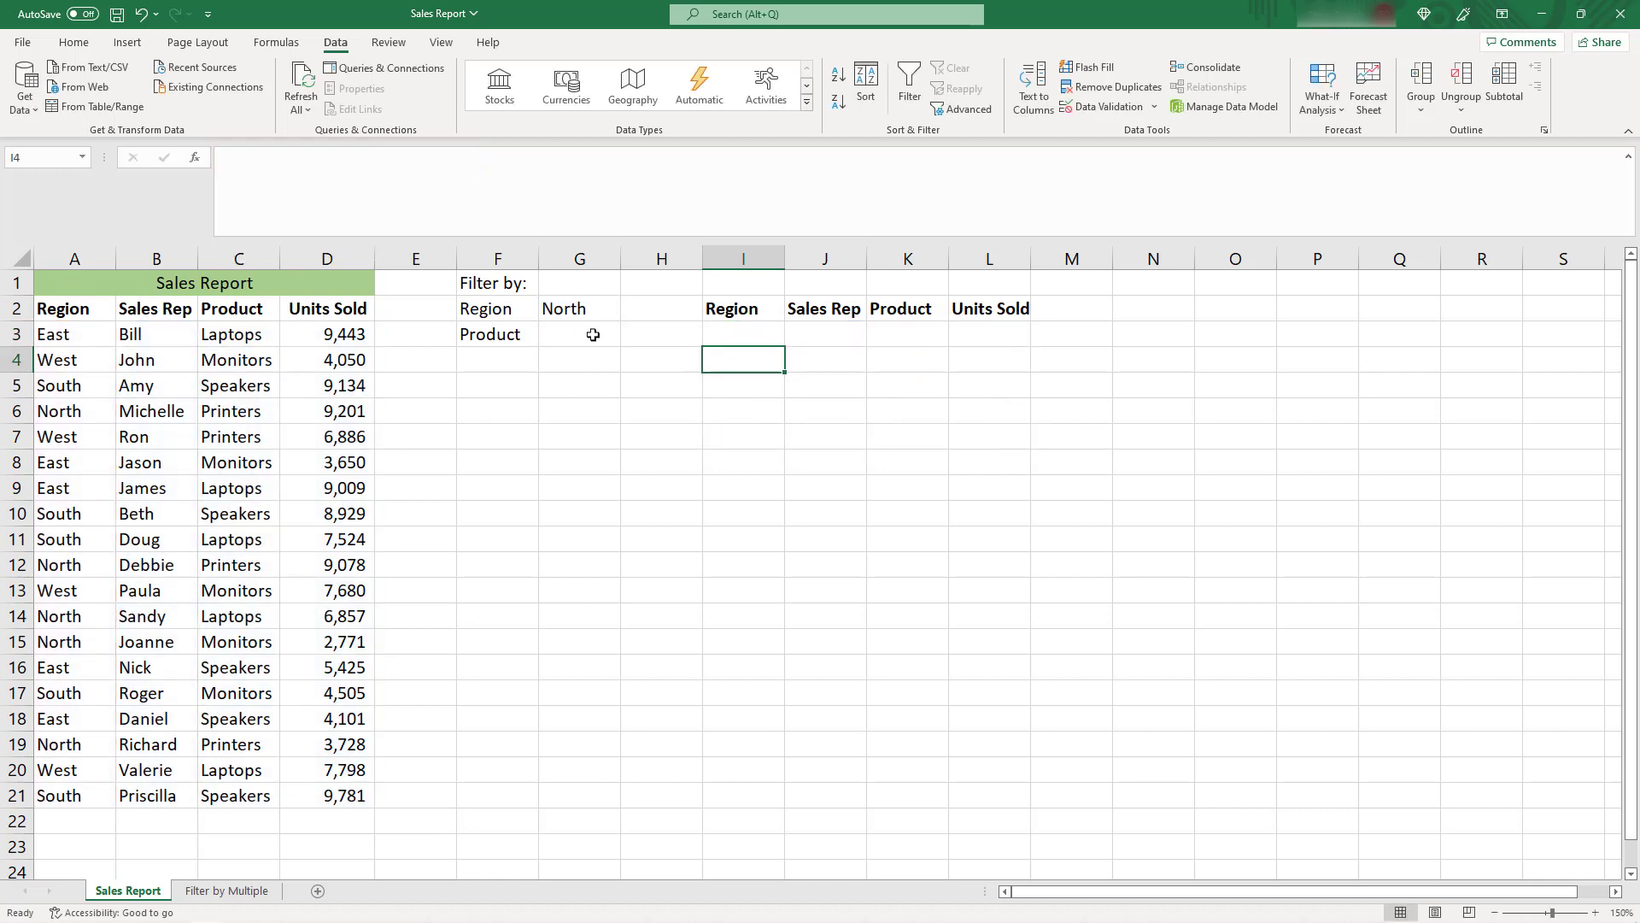
left_click(713, 340)
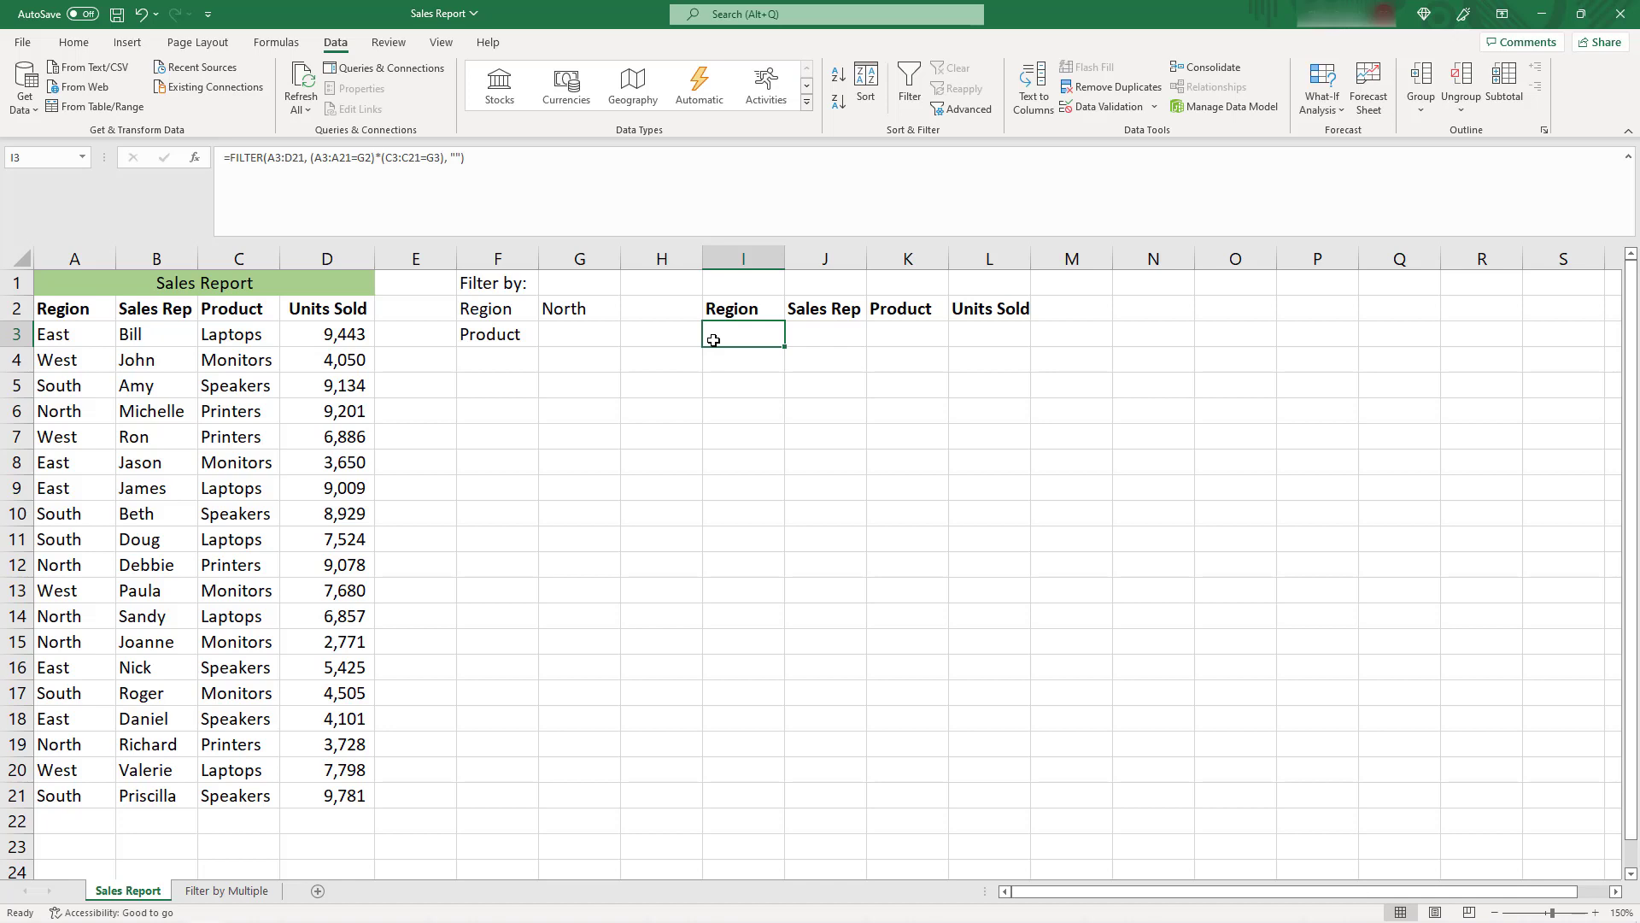
Set the Product filter in cell G3 to Monitors
left_click(591, 333)
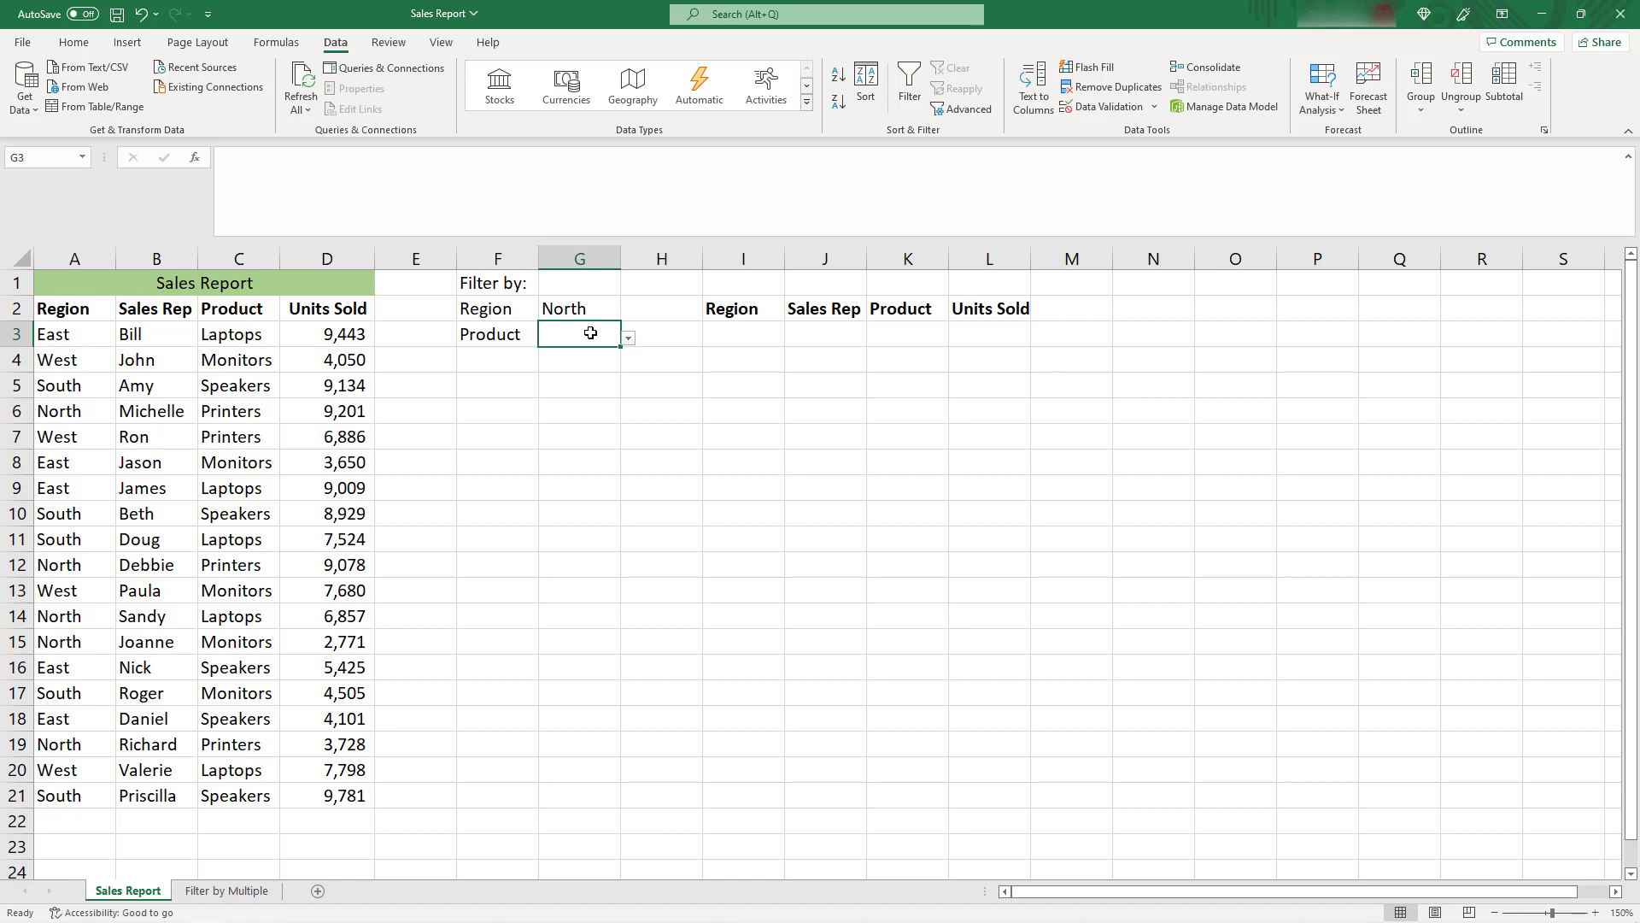
left_click(627, 338)
left_click(563, 373)
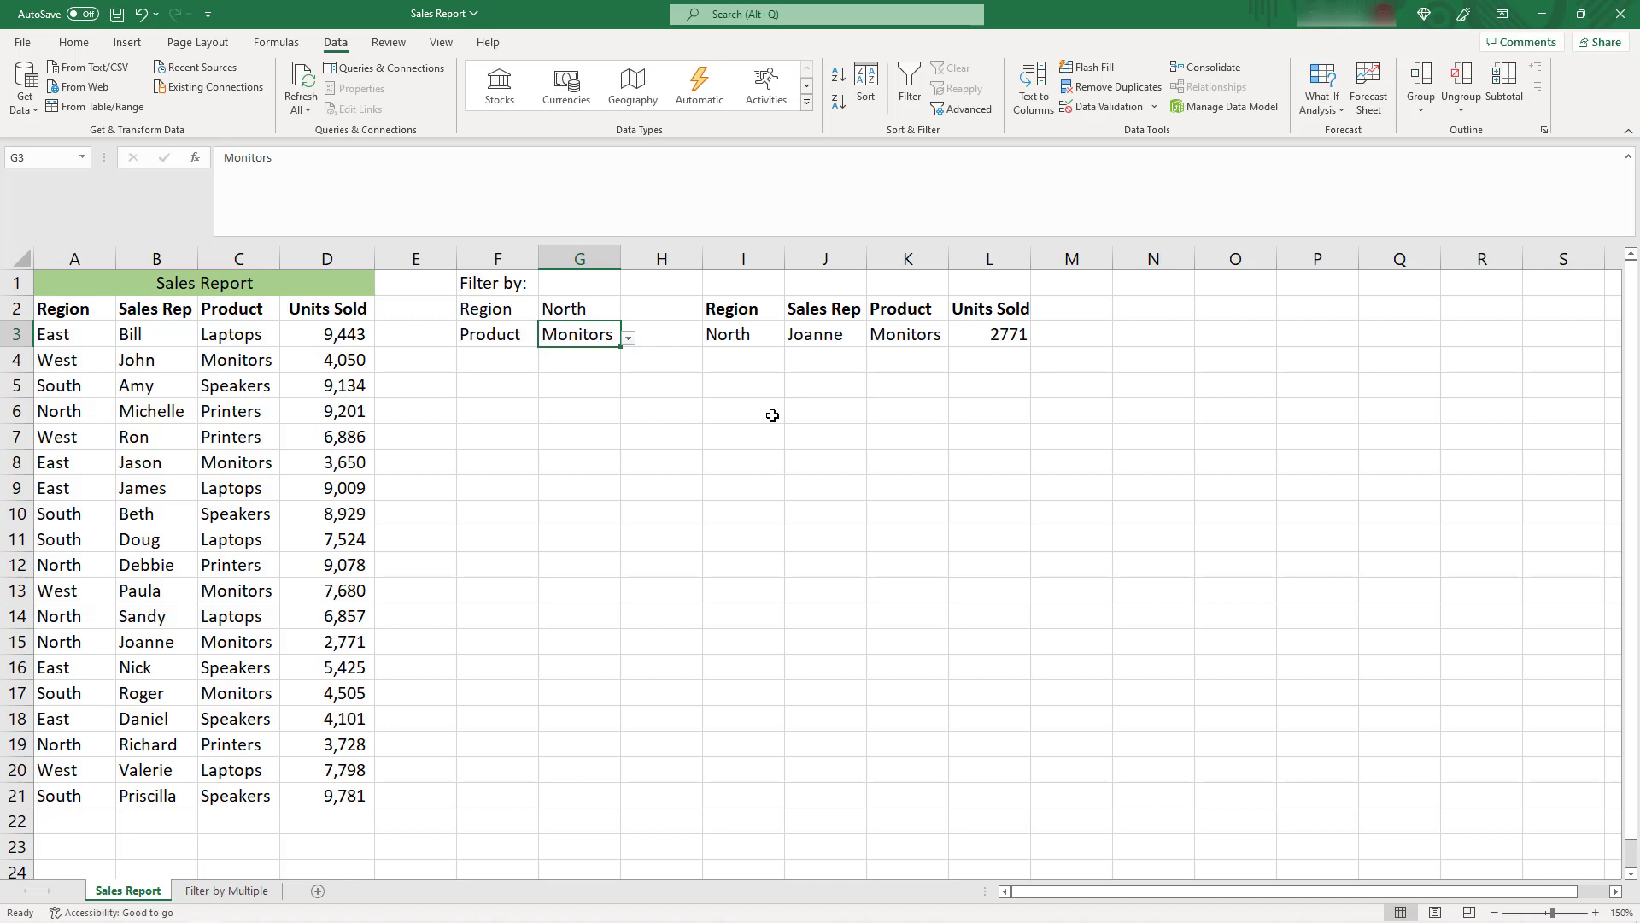
Set the Region filter in cell G2 to South and the Product filter in cell G3 to Speakers
left_click(599, 312)
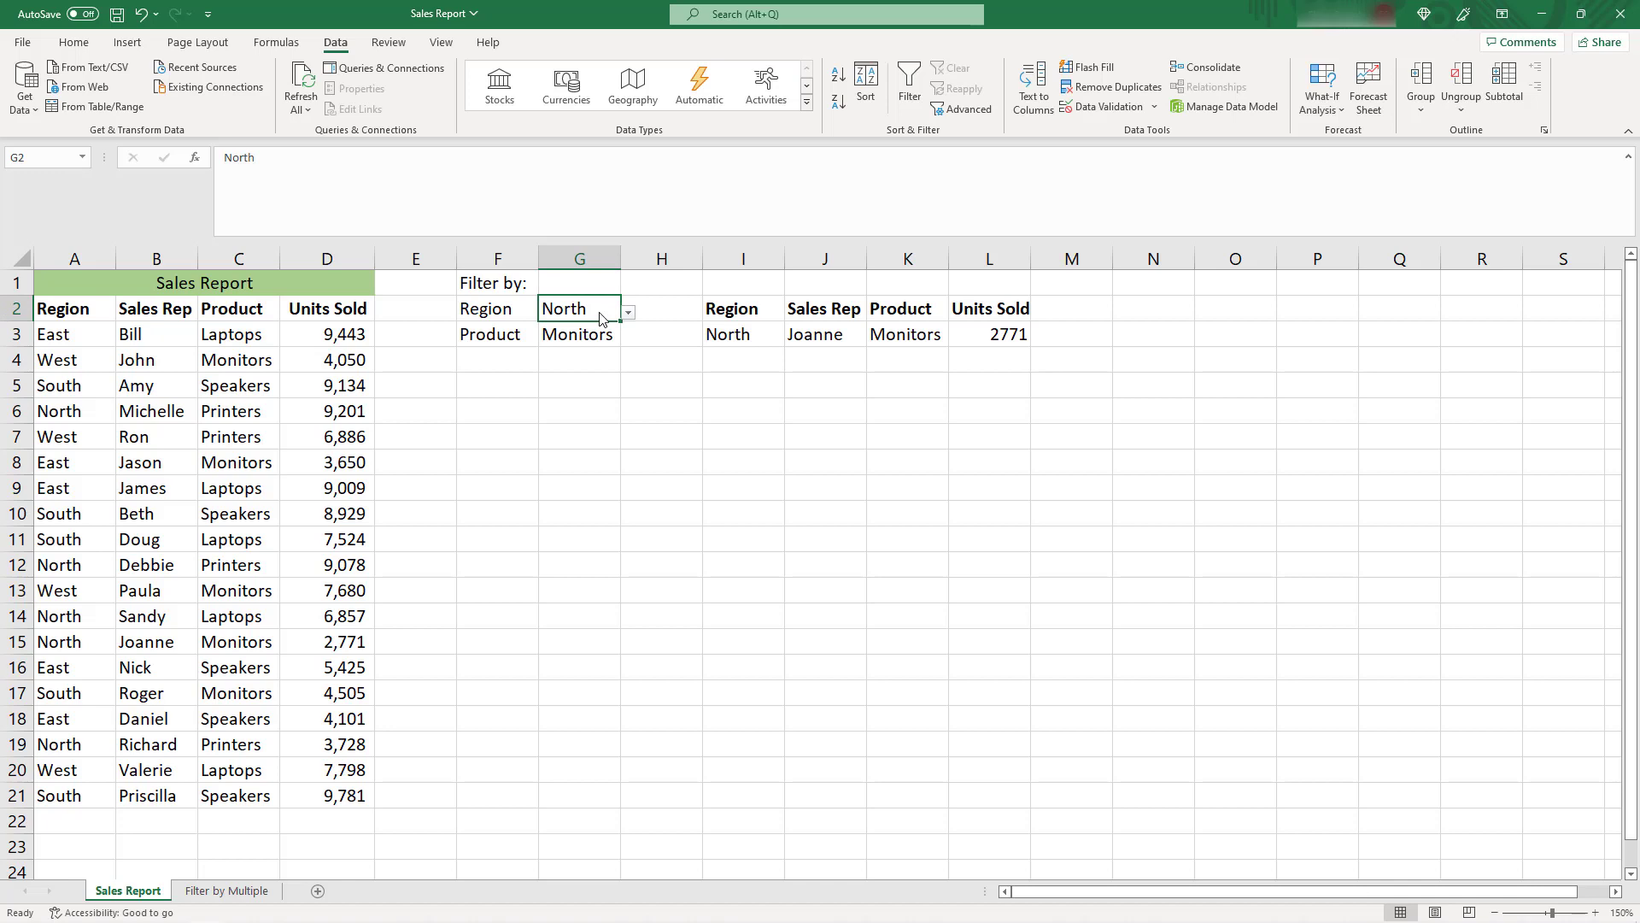
left_click(628, 313)
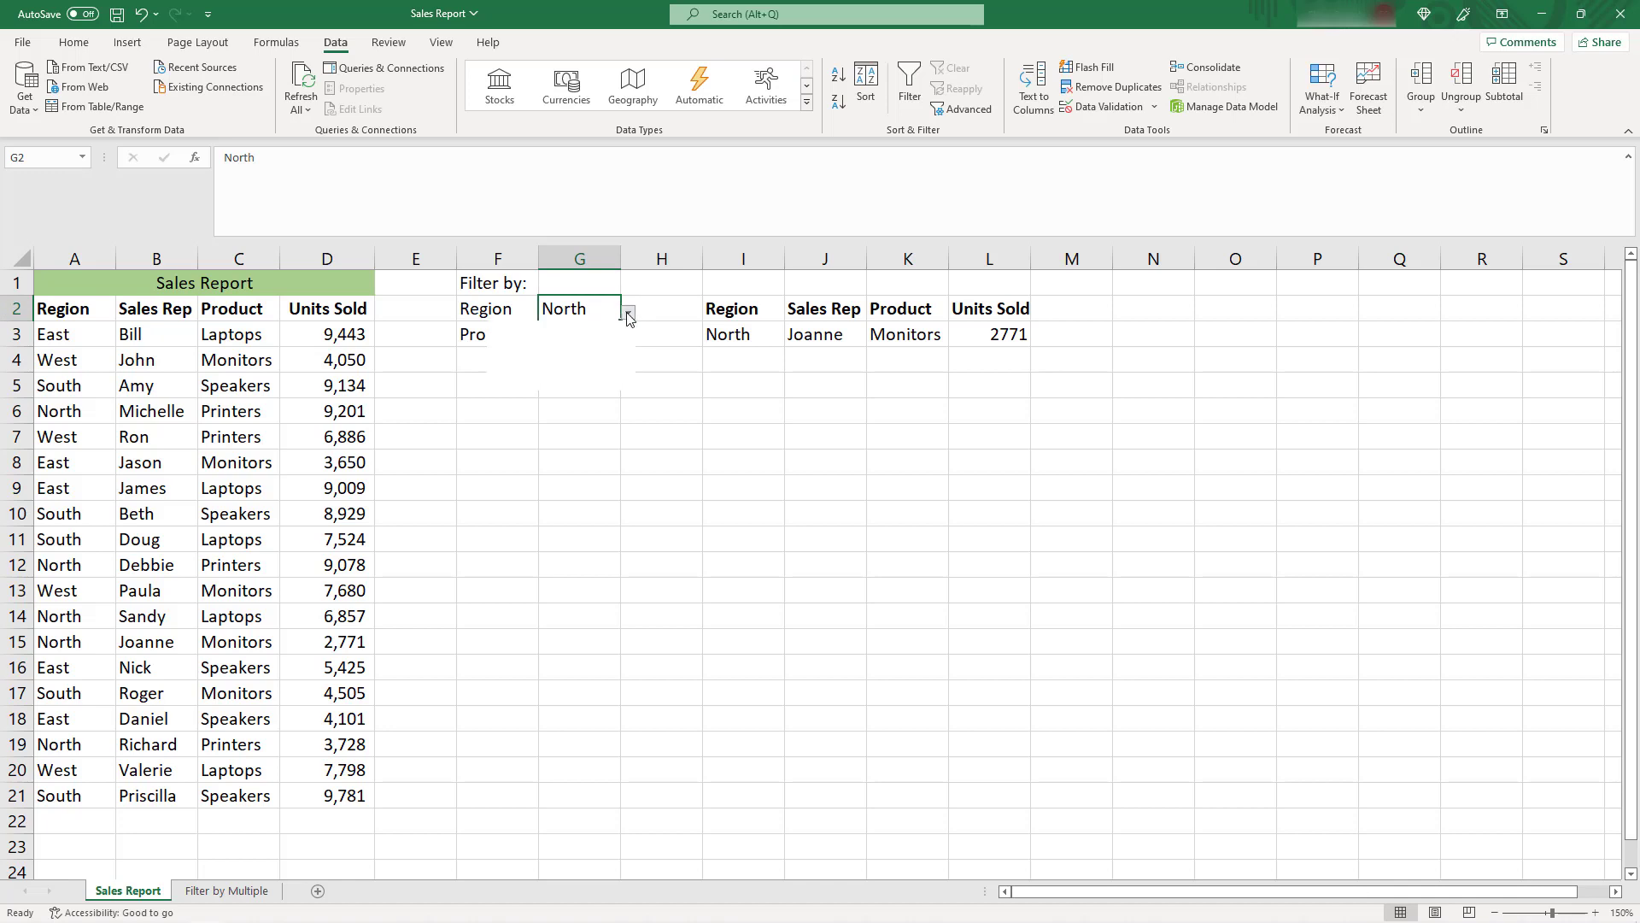
left_click(572, 350)
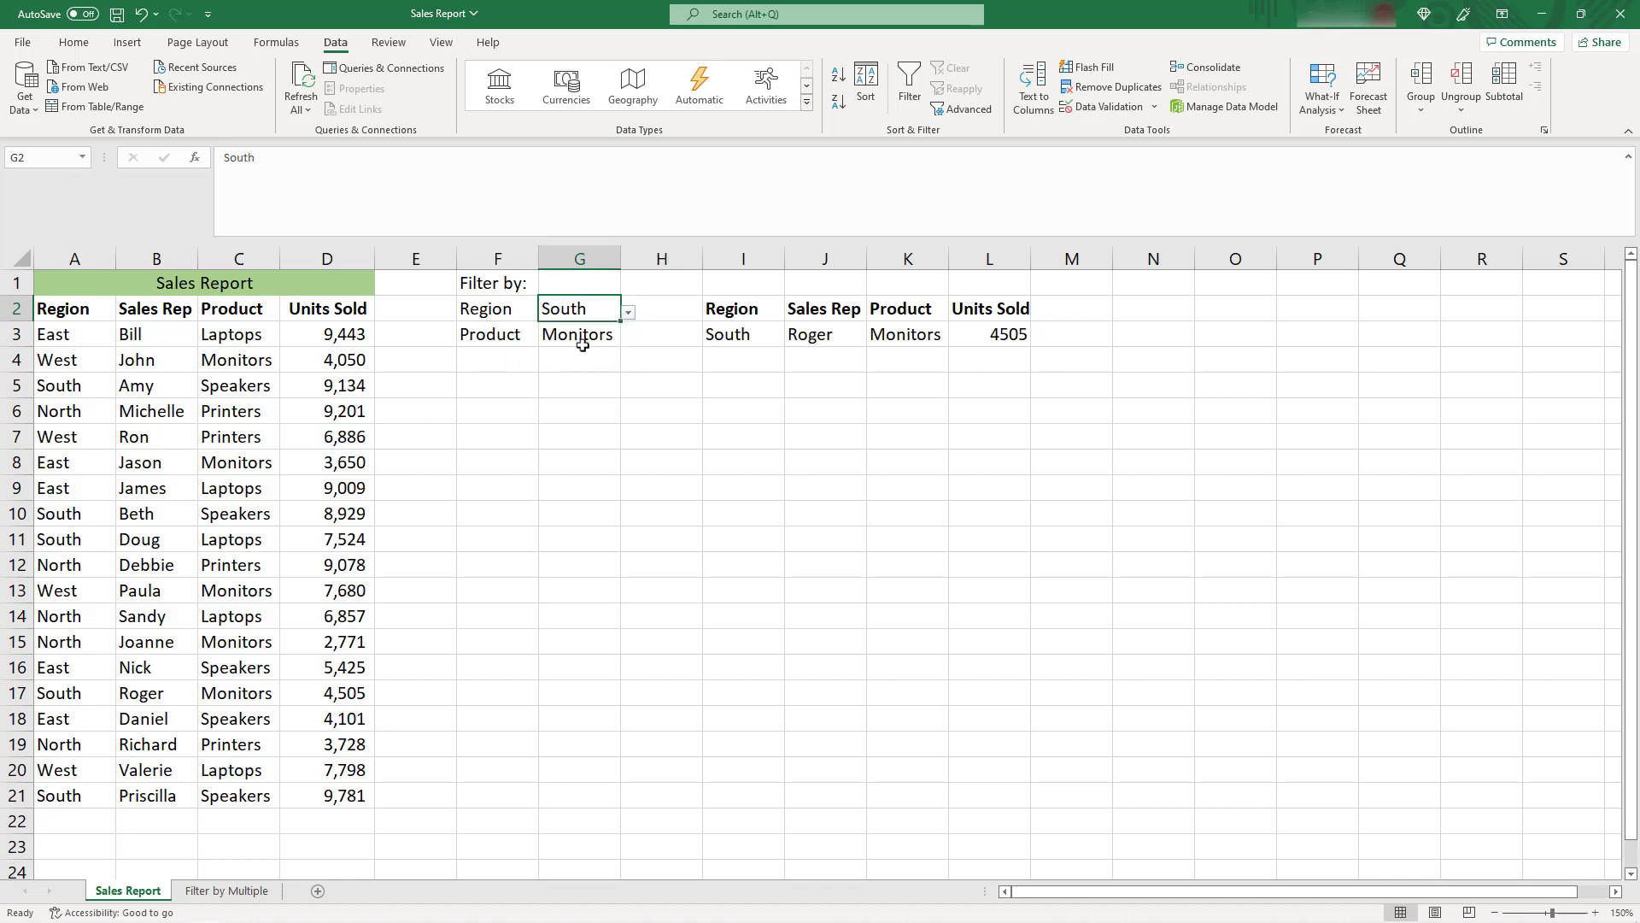
left_click(607, 335)
left_click(628, 338)
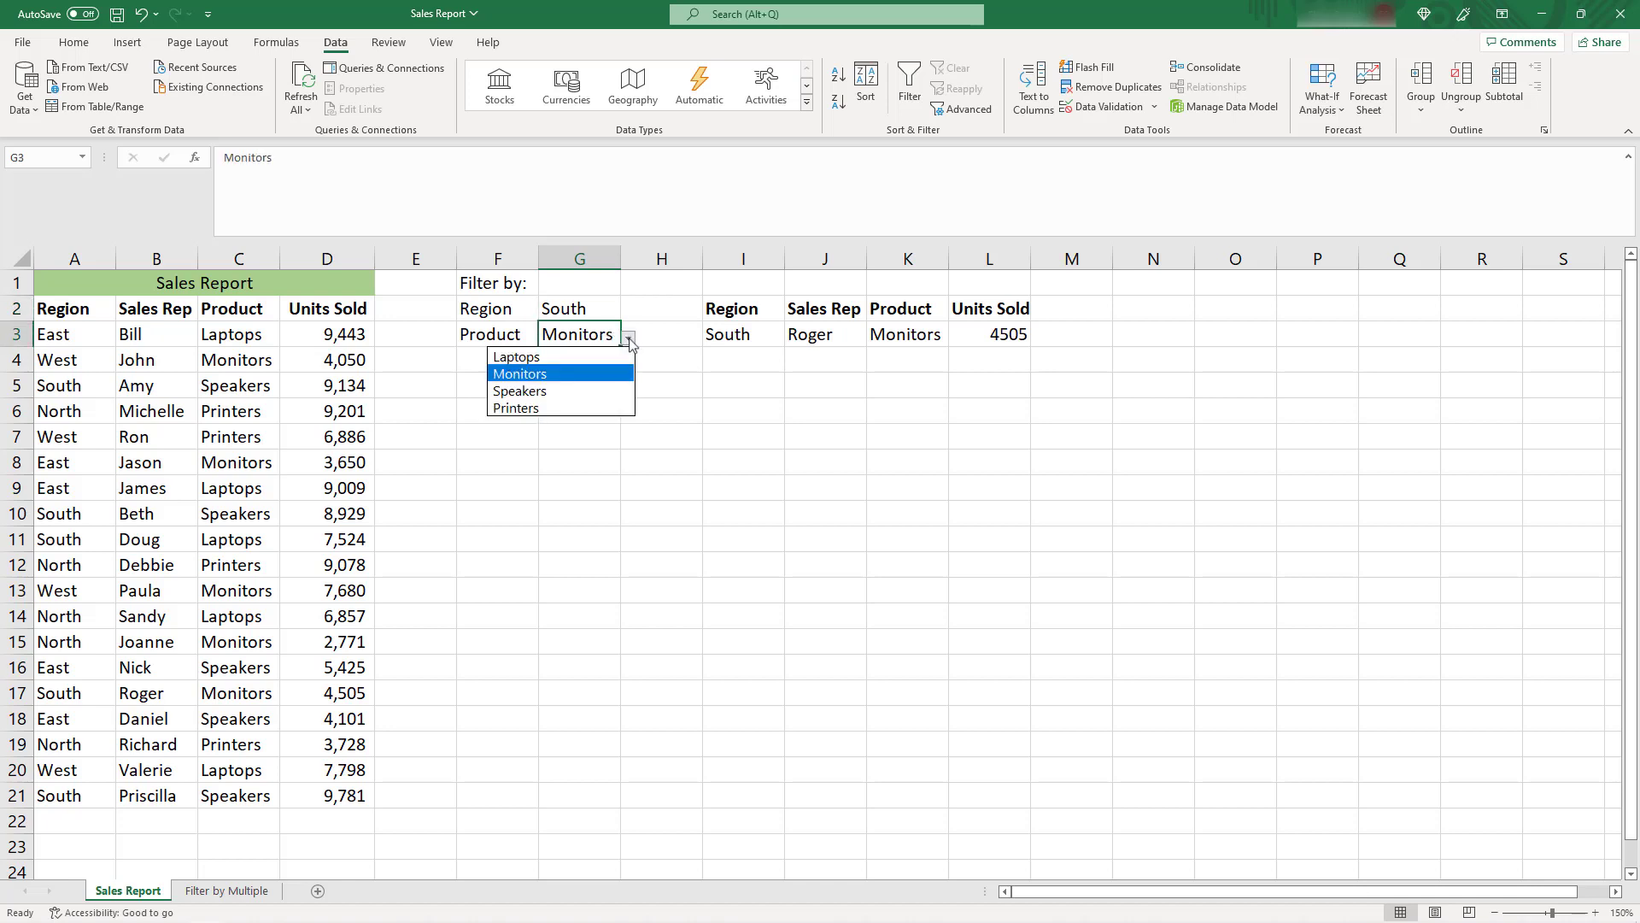
left_click(608, 385)
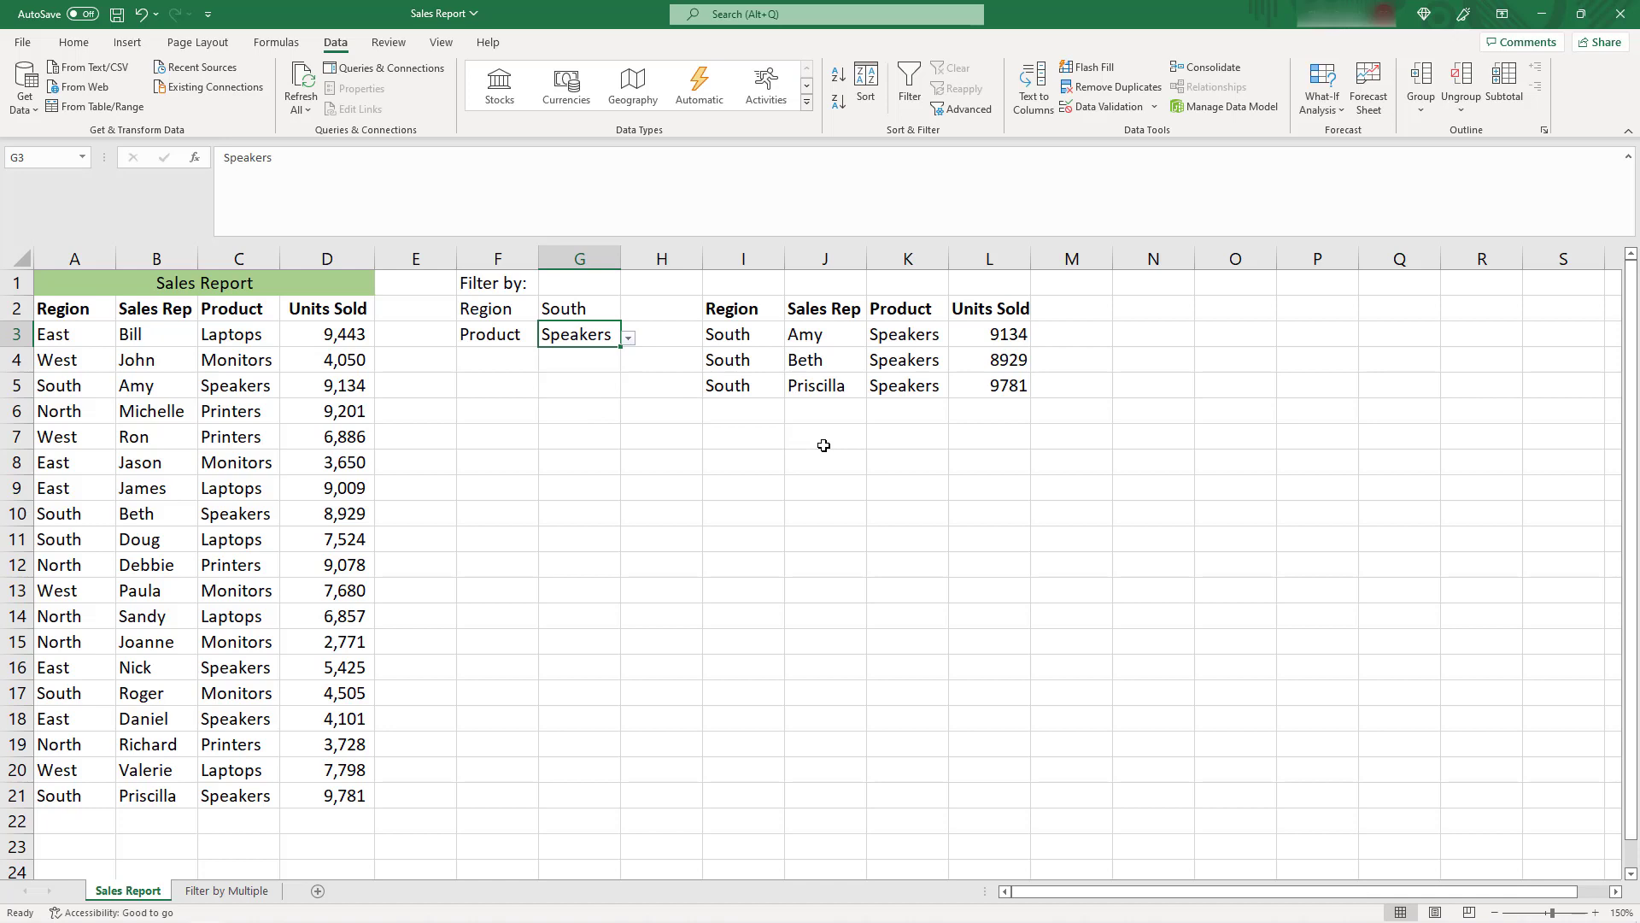
Switch the Region filter in cell G2 to North and the Product filter in cell G3 to Printers
left_click(588, 311)
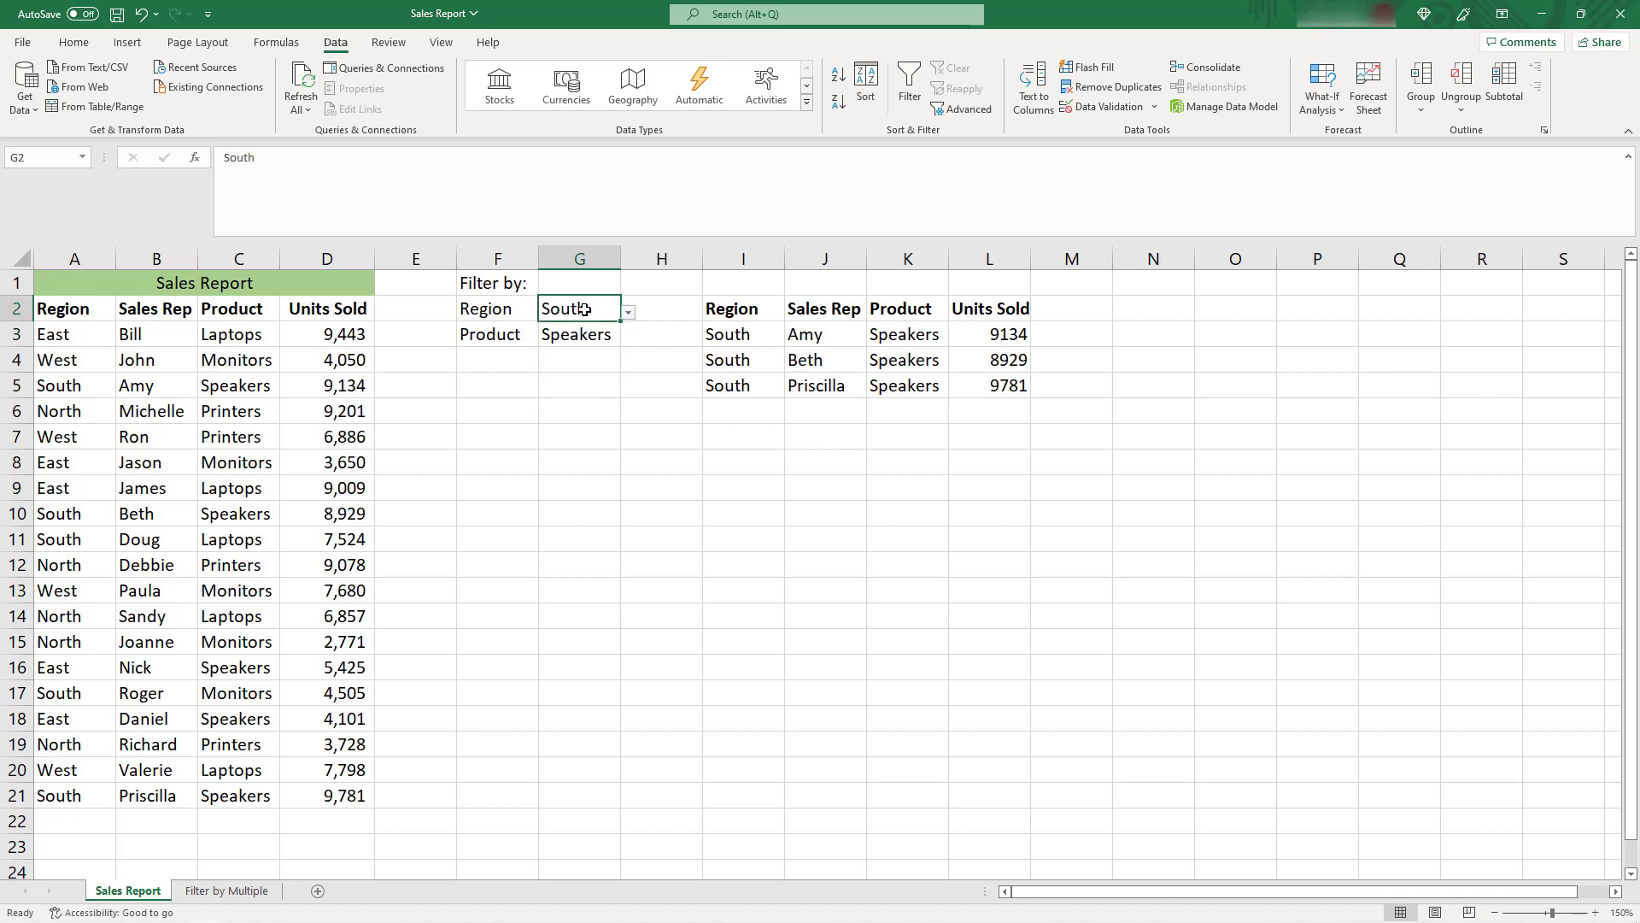
left_click(628, 314)
left_click(576, 339)
left_click(601, 334)
left_click(628, 338)
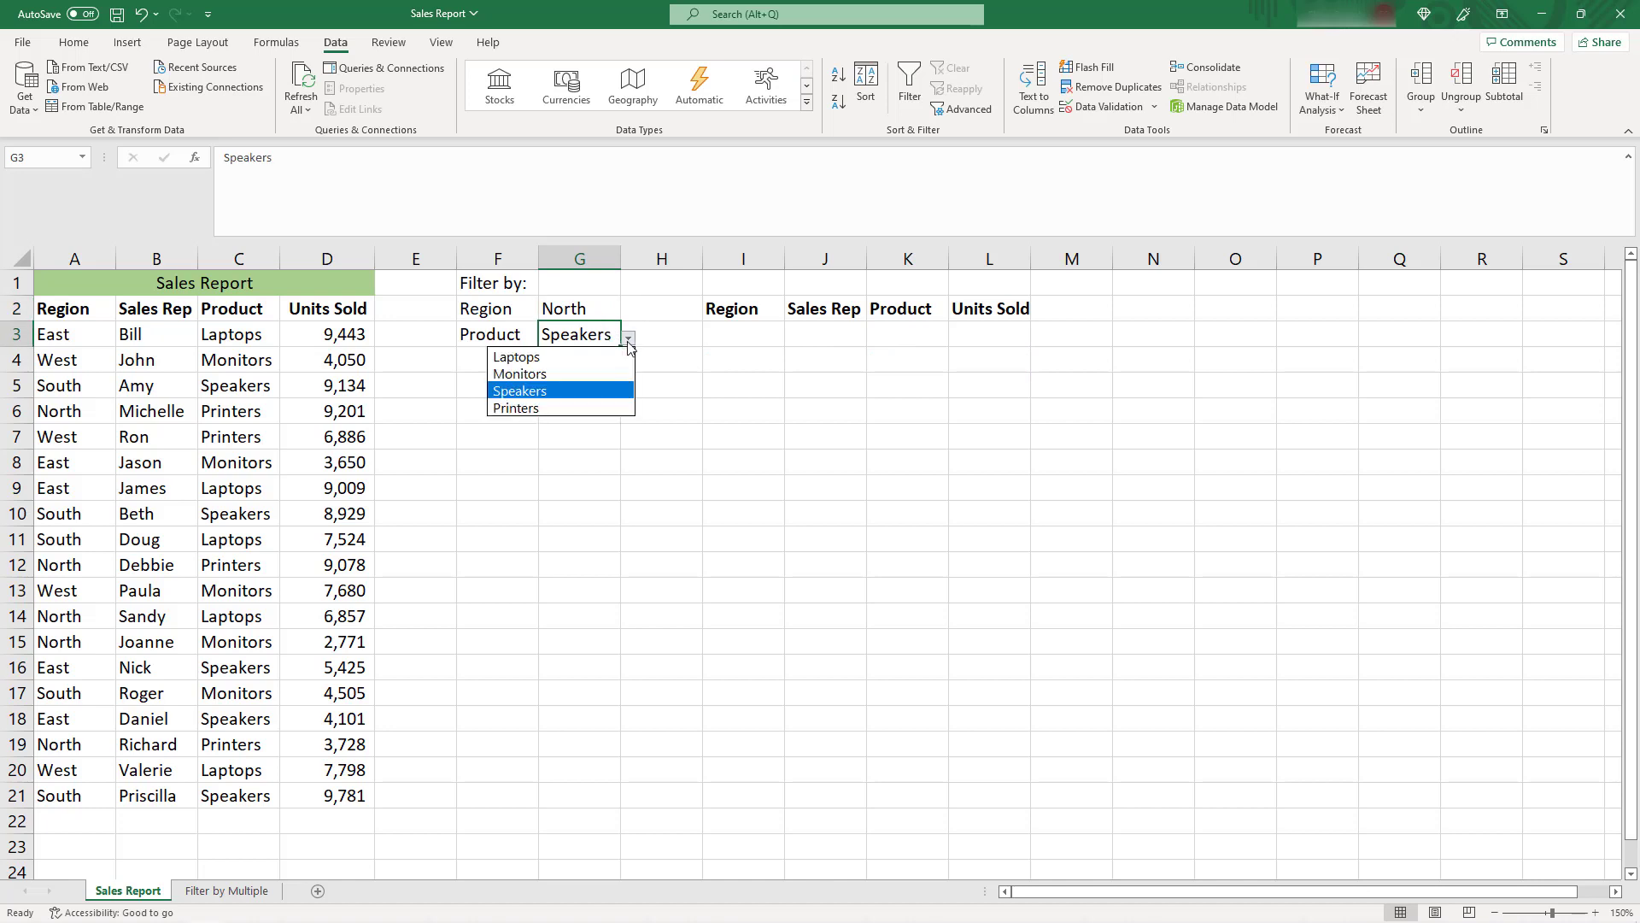
left_click(596, 409)
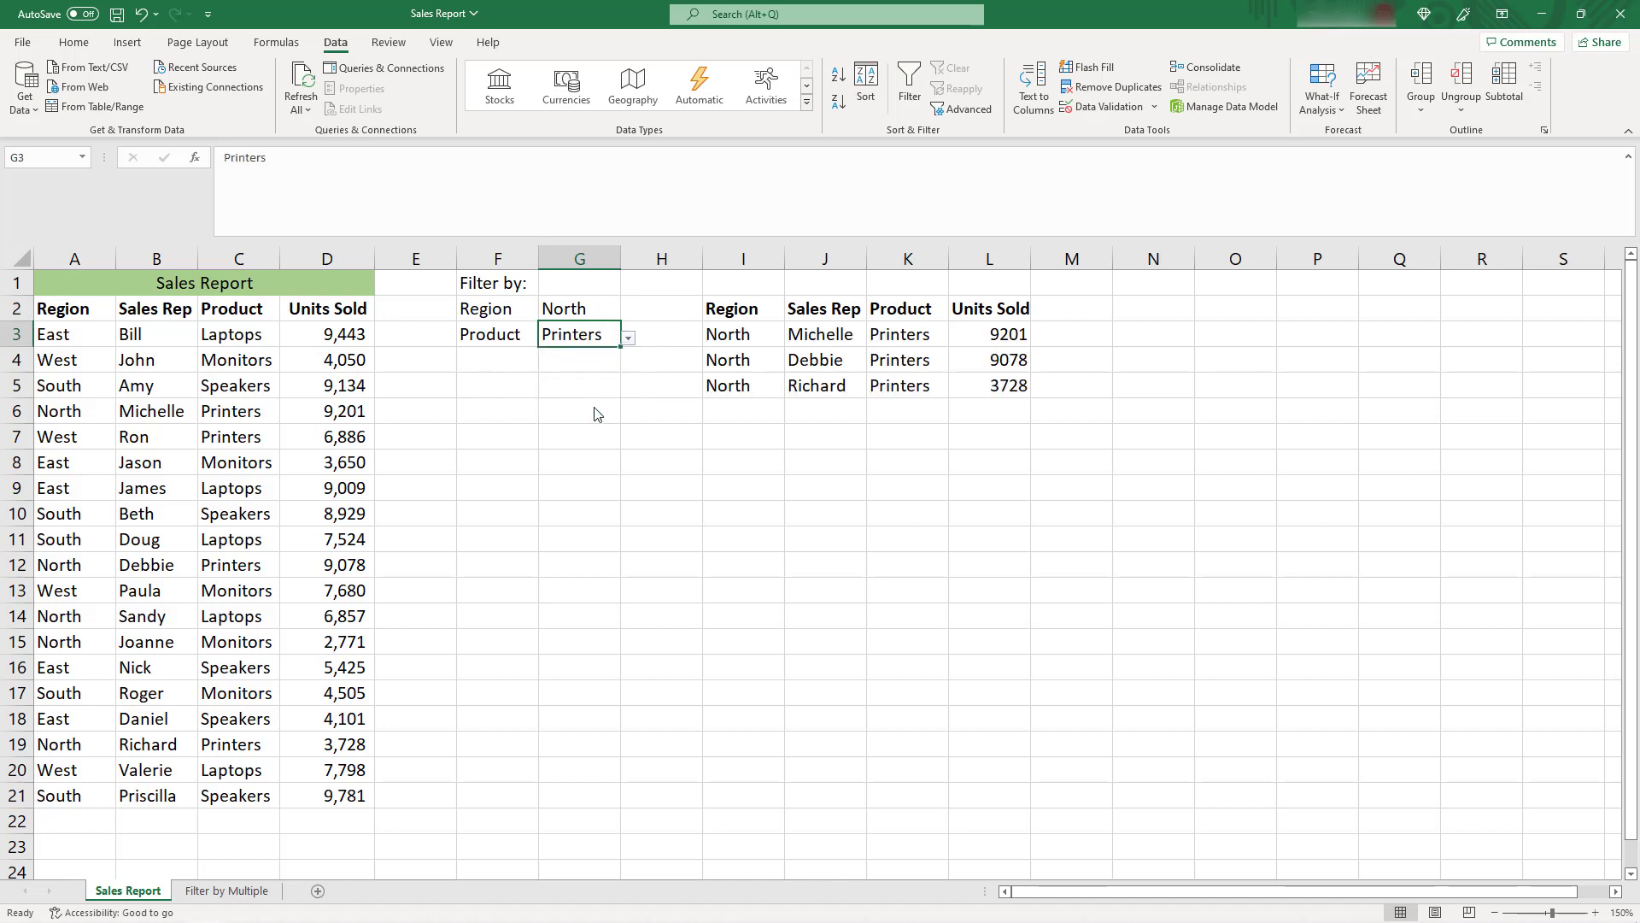
left_click(833, 418)
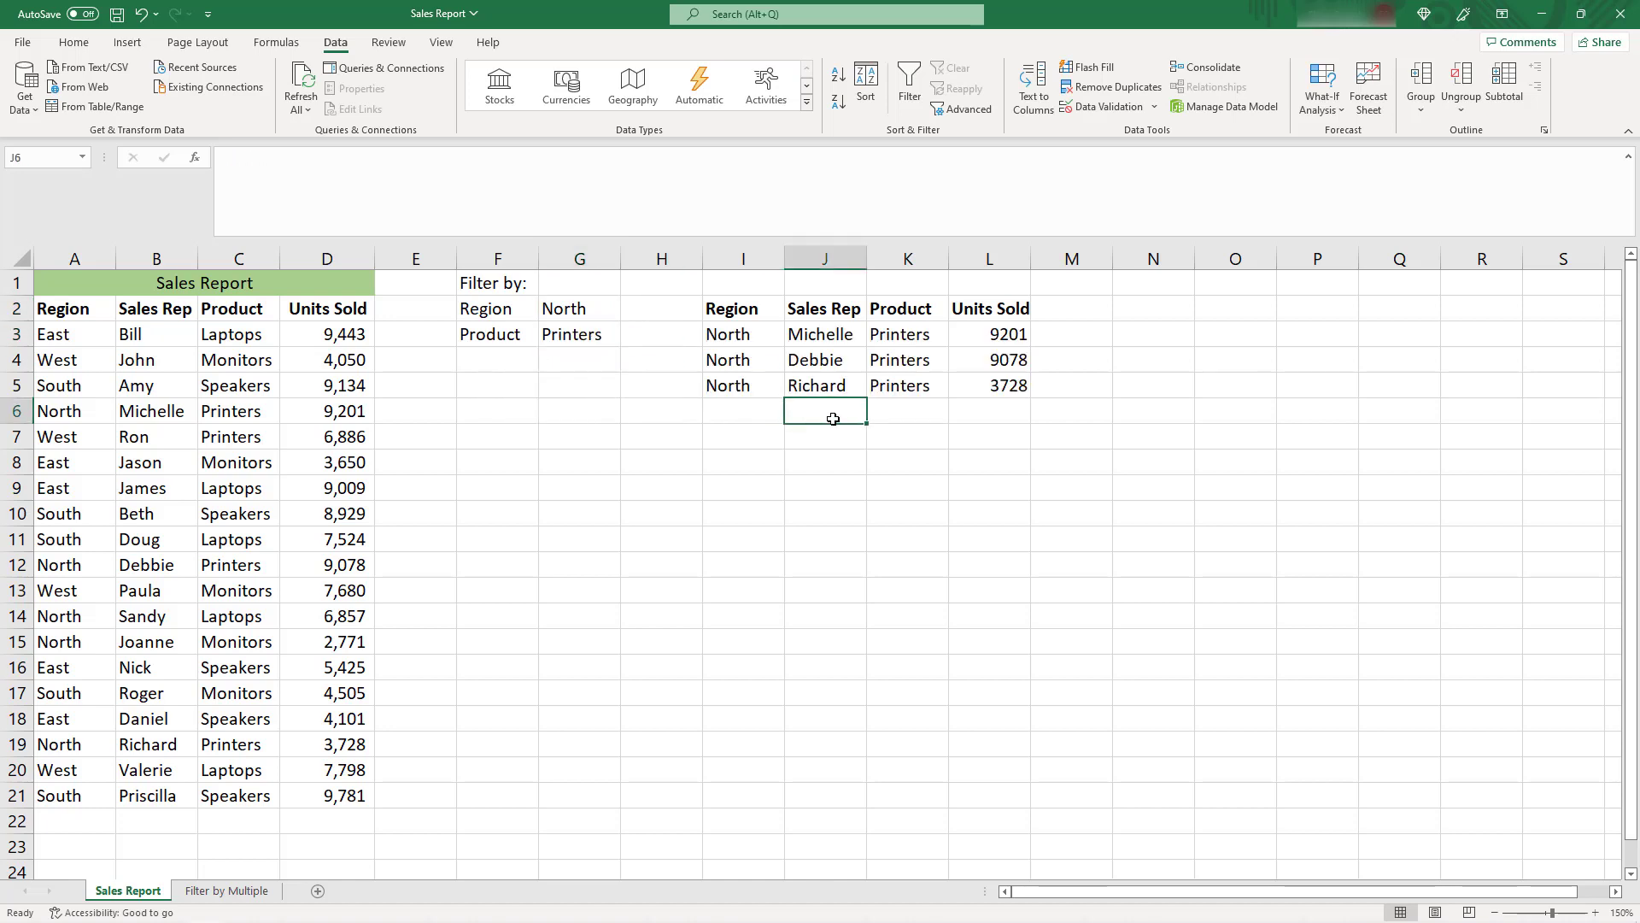
key("Left")
key("Left")
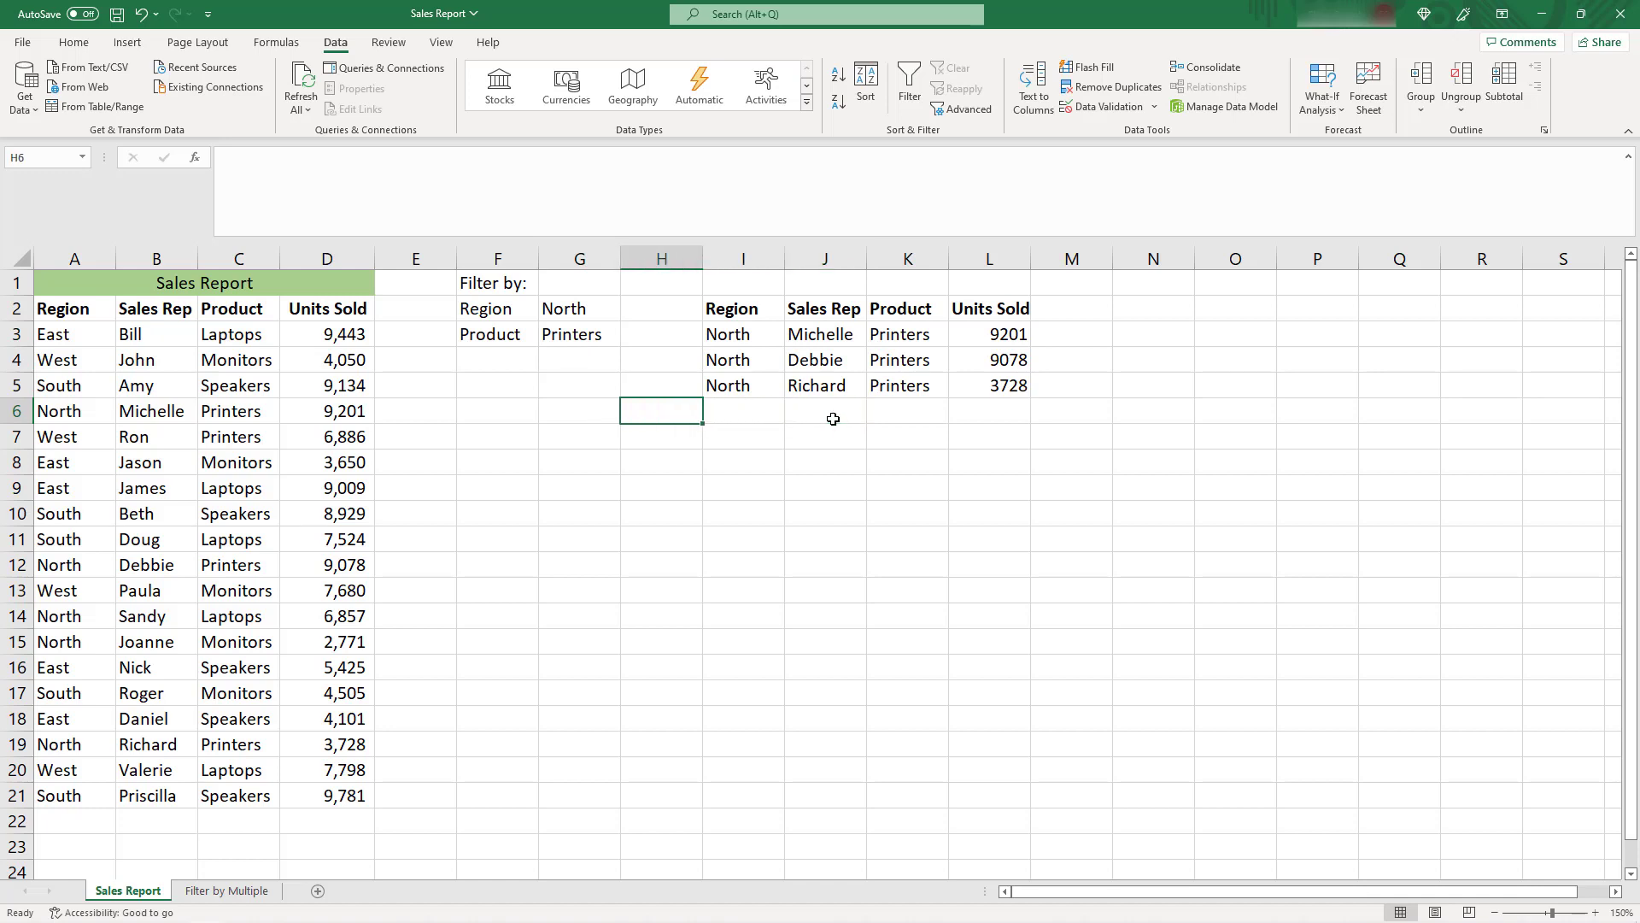
key("Down")
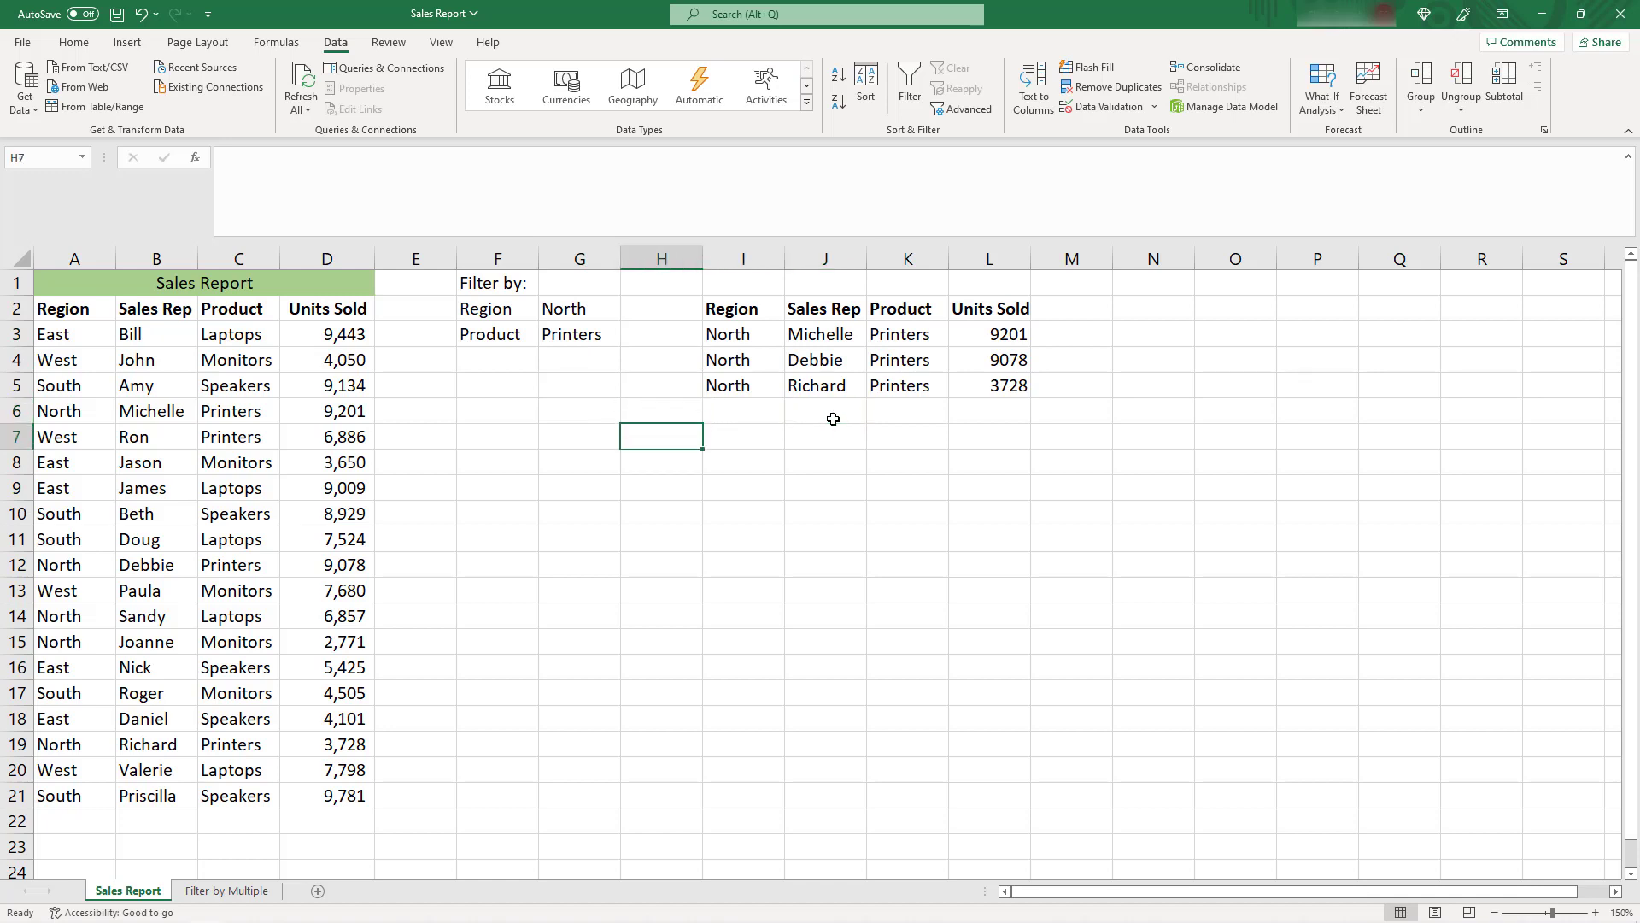